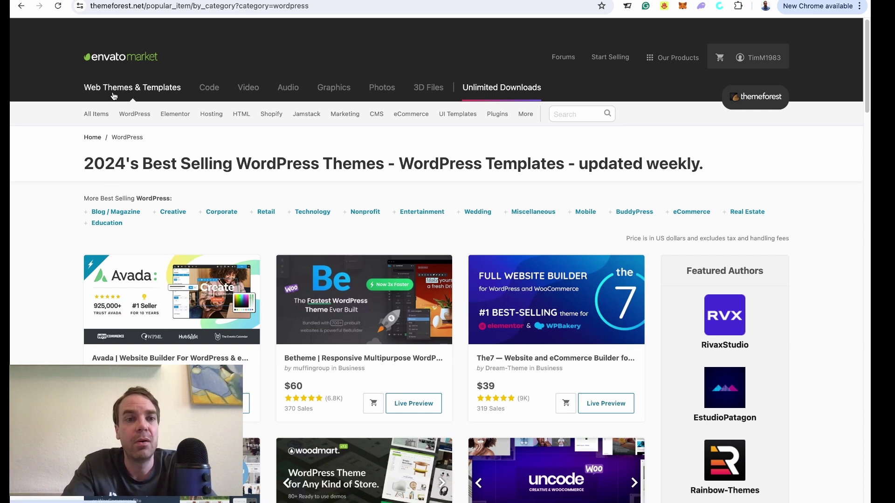
- Browse the 2024 best-selling WordPress themes listing
{"action": "mouse_move", "coordinate": [139, 120]}
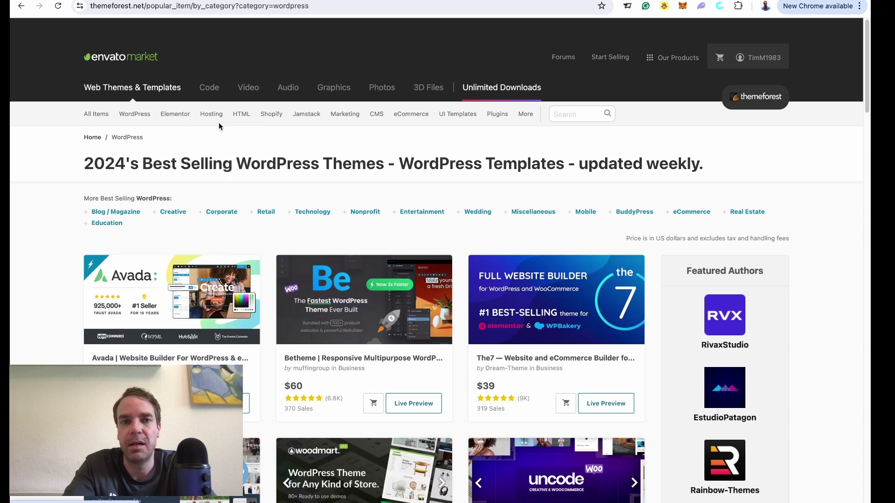
{"action": "mouse_move", "coordinate": [245, 120]}
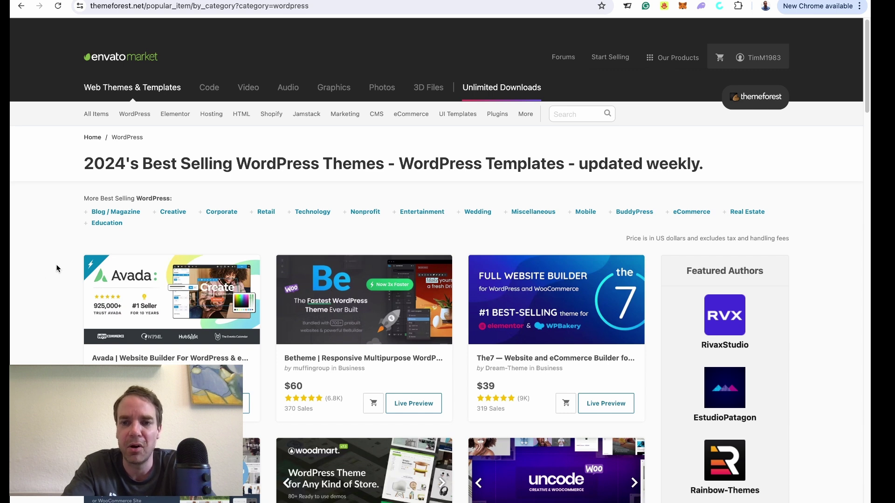
{"action": "scroll", "coordinate": [56, 269], "scroll_direction": "down", "scroll_amount": 4}
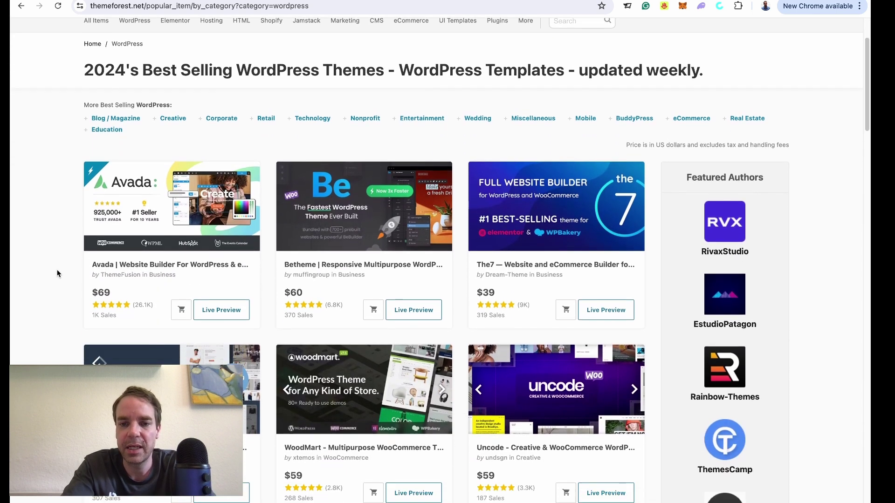
{"action": "scroll", "coordinate": [57, 274], "scroll_direction": "down", "scroll_amount": 2}
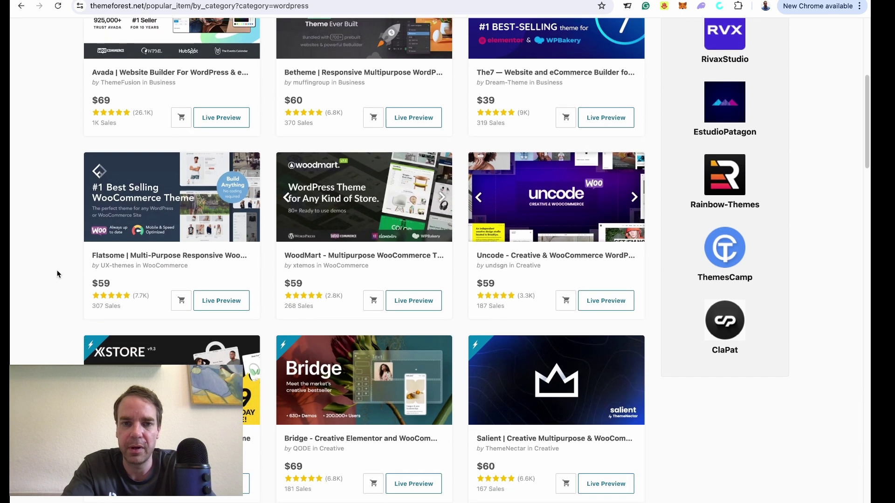
{"action": "scroll", "coordinate": [58, 274], "scroll_direction": "up", "scroll_amount": 6}
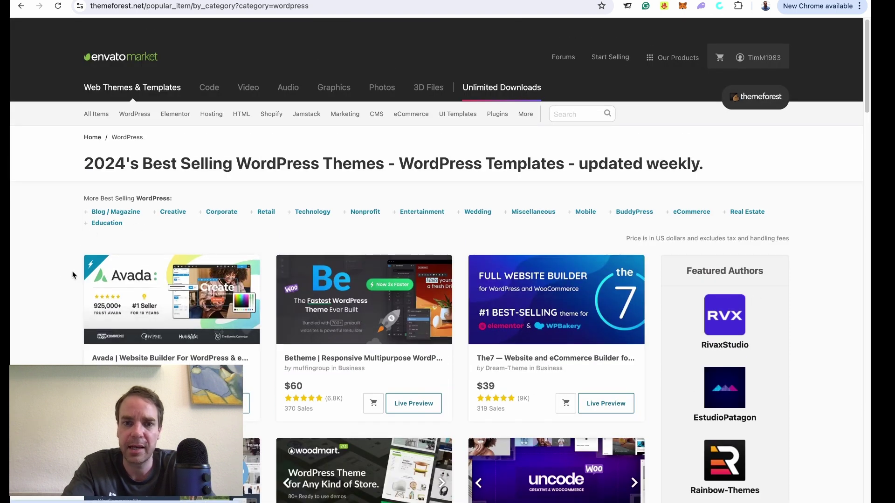
{"action": "scroll", "coordinate": [72, 277], "scroll_direction": "down", "scroll_amount": 9}
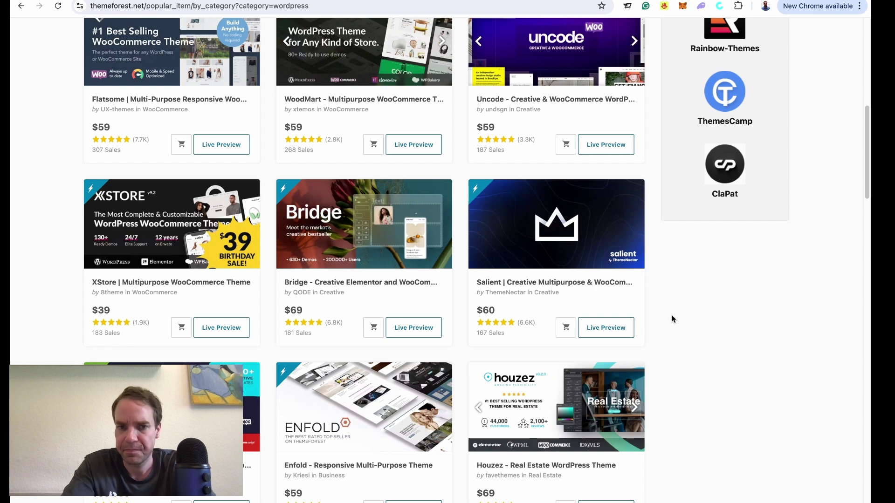
- Open the Bridge theme's item page and examine its update date, plugin compatibility and supported software versions
{"action": "left_click", "coordinate": [337, 224]}
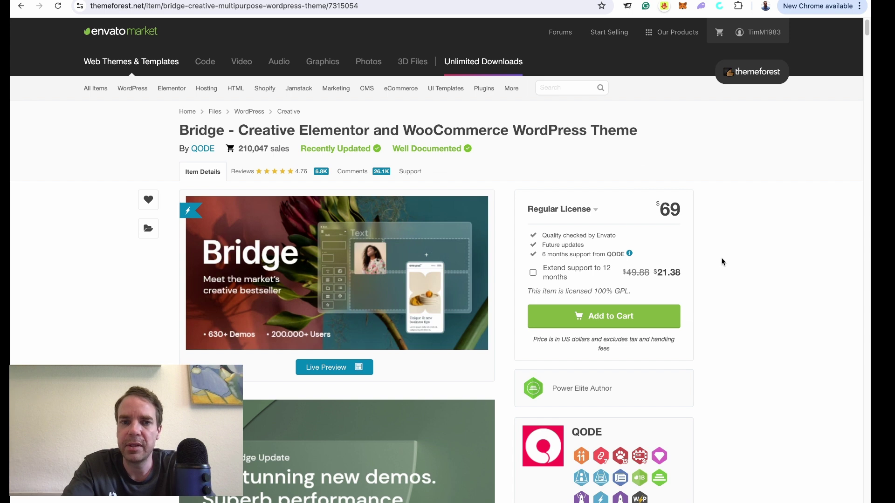
{"action": "scroll", "coordinate": [666, 282], "scroll_direction": "down", "scroll_amount": 6}
{"action": "scroll", "coordinate": [680, 286], "scroll_direction": "down", "scroll_amount": 4}
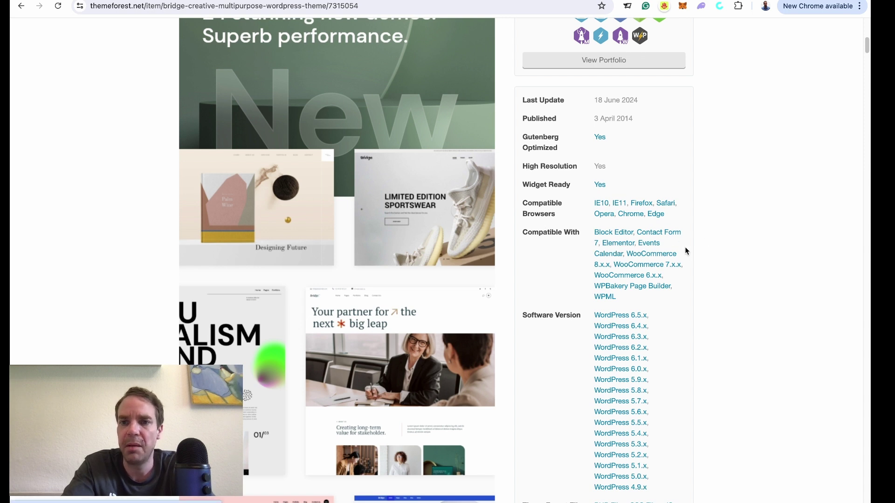
{"action": "left_click_drag", "start_coordinate": [867, 45], "coordinate": [868, 23]}
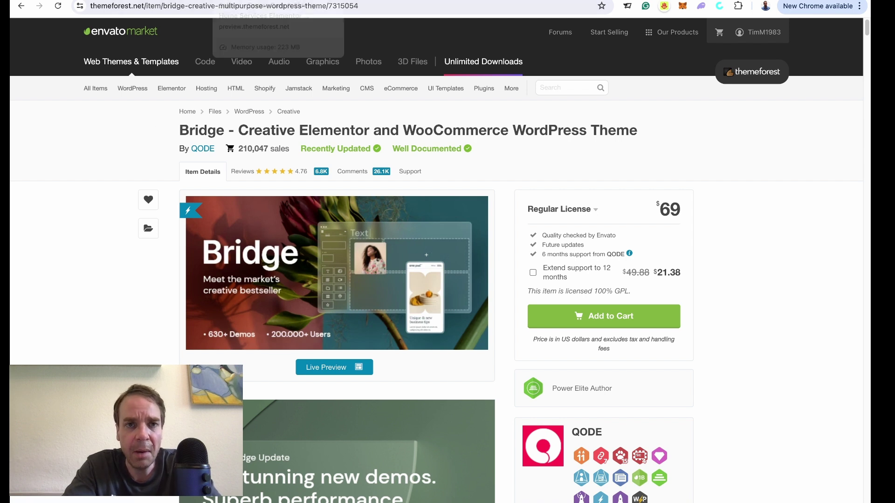
- View the Sekare senior care theme's live preview, return to its item page and review the price and theme details
{"action": "key", "text": "ctrl+Tab"}
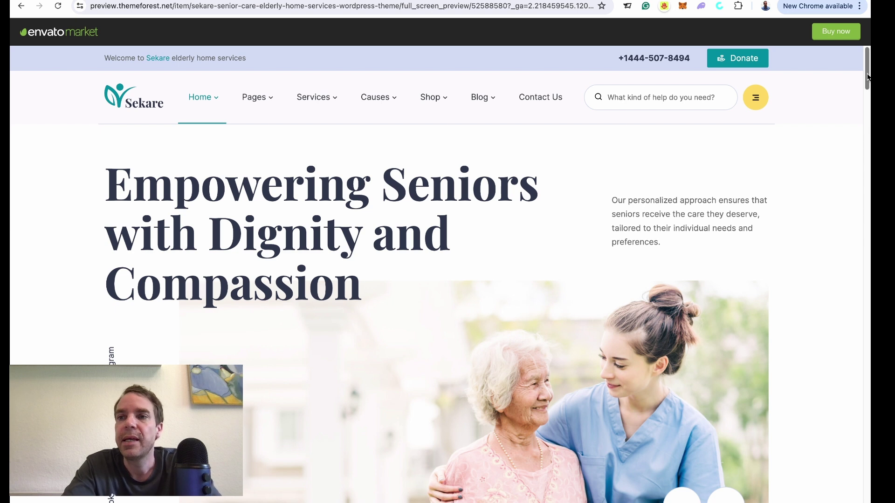
{"action": "left_click_drag", "start_coordinate": [867, 77], "coordinate": [870, 28]}
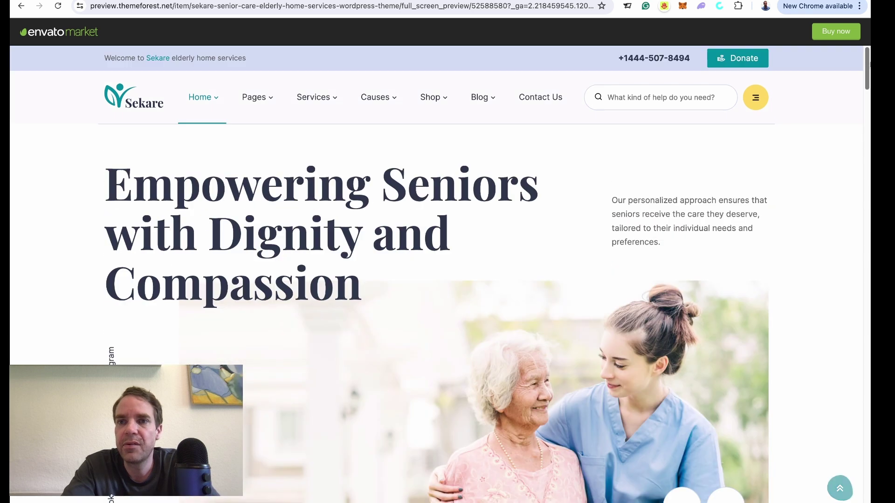
{"action": "key", "text": "super+bracketleft"}
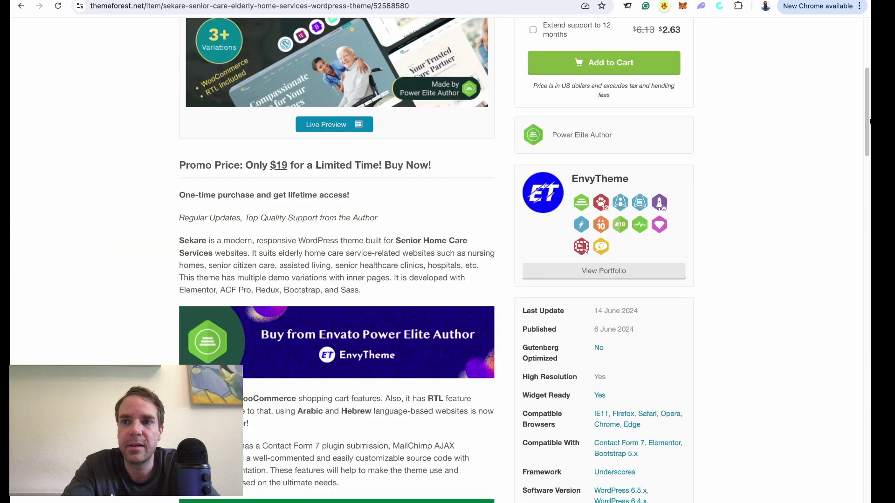
{"action": "left_click_drag", "start_coordinate": [869, 117], "coordinate": [869, 72]}
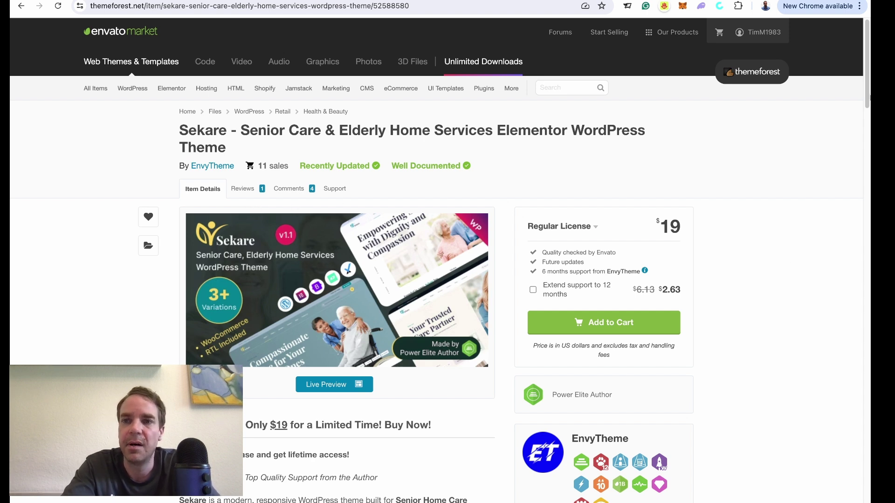
{"action": "scroll", "coordinate": [868, 98], "scroll_direction": "down", "scroll_amount": 2}
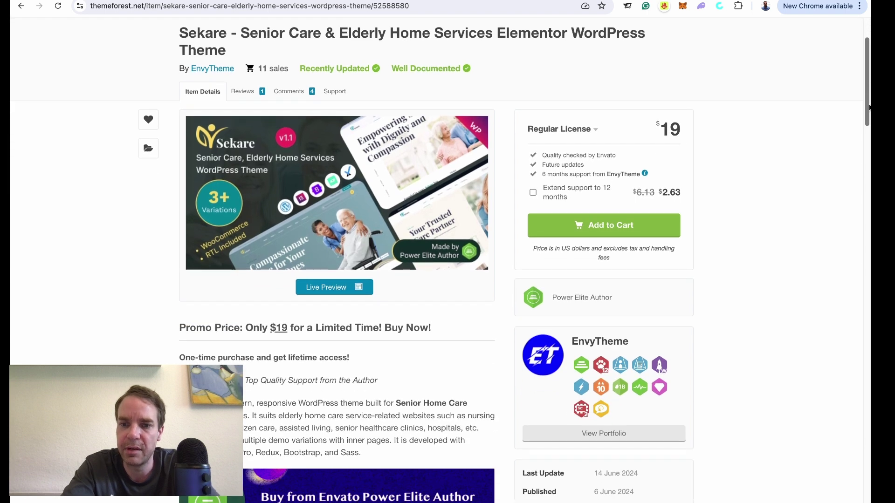
{"action": "mouse_move", "coordinate": [869, 107]}
{"action": "left_mouse_down"}
{"action": "mouse_move", "coordinate": [863, 85]}
{"action": "mouse_move", "coordinate": [863, 98]}
{"action": "left_mouse_up"}
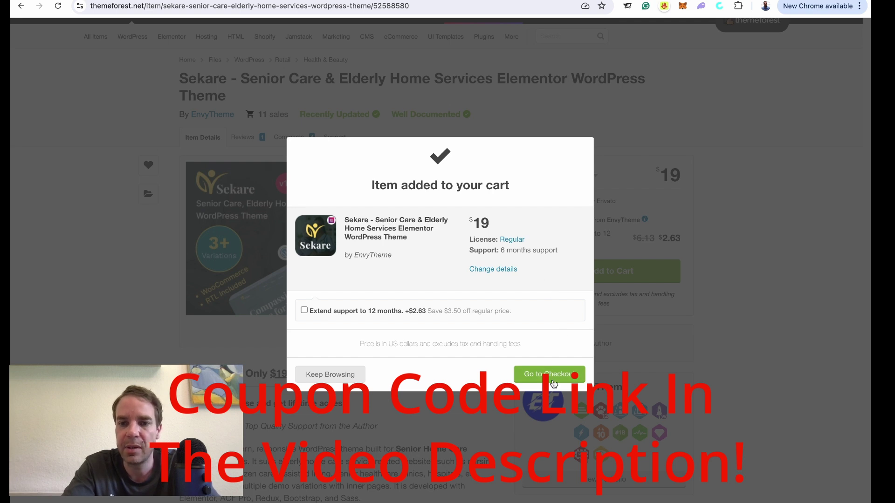
- Proceed to checkout with the Sekare theme and pay for the order with PayPal
{"action": "left_click", "coordinate": [552, 380]}
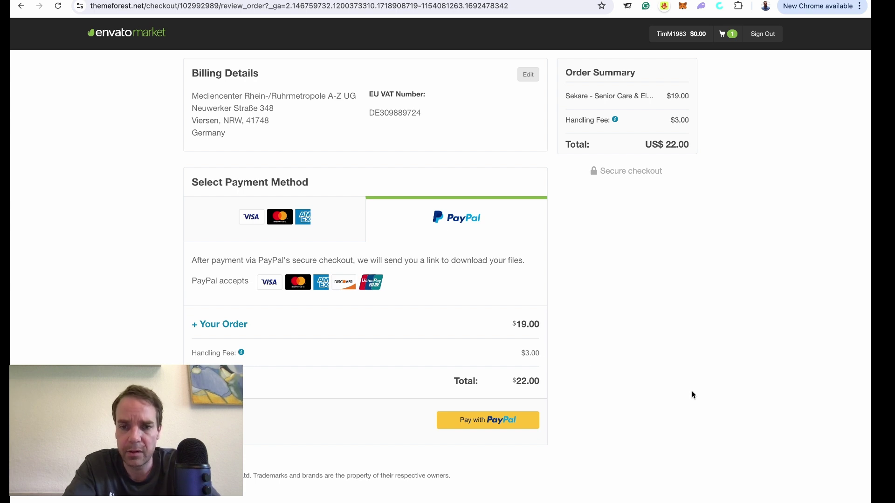
{"action": "left_click", "coordinate": [277, 226]}
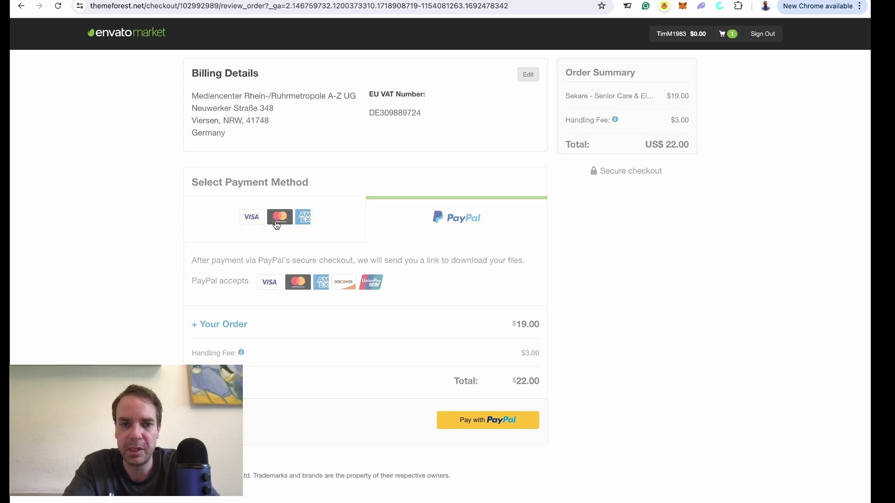
{"action": "left_click", "coordinate": [462, 221]}
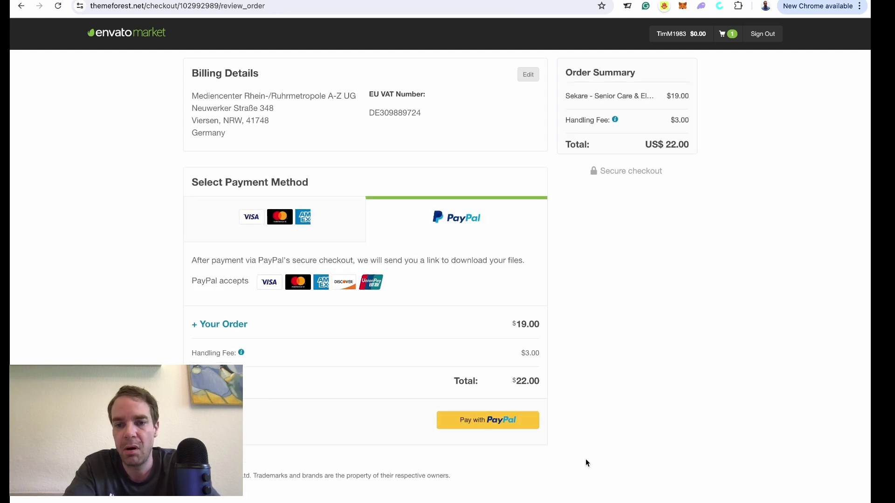
{"action": "left_click", "coordinate": [494, 422]}
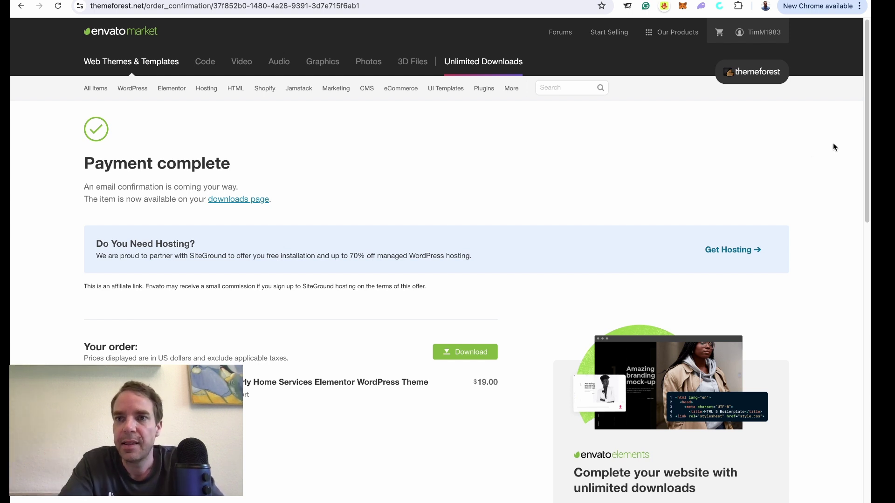
- From the account's downloads, get the Sekare theme's all files & documentation package and its license certificate & purchase code as PDF
{"action": "left_click", "coordinate": [765, 33]}
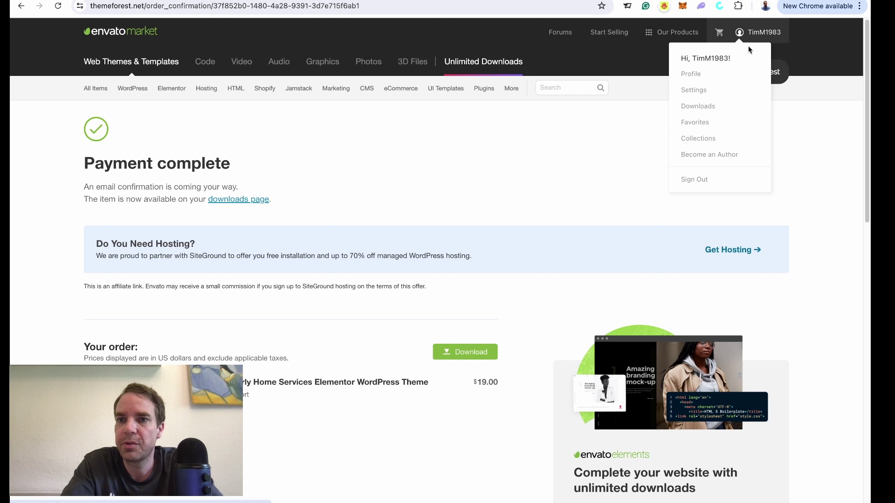
{"action": "left_click", "coordinate": [709, 107]}
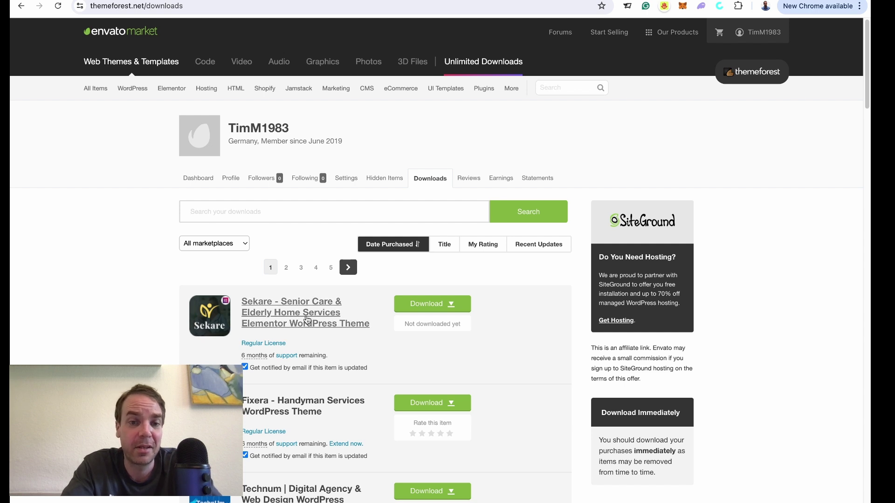
{"action": "left_click", "coordinate": [452, 308]}
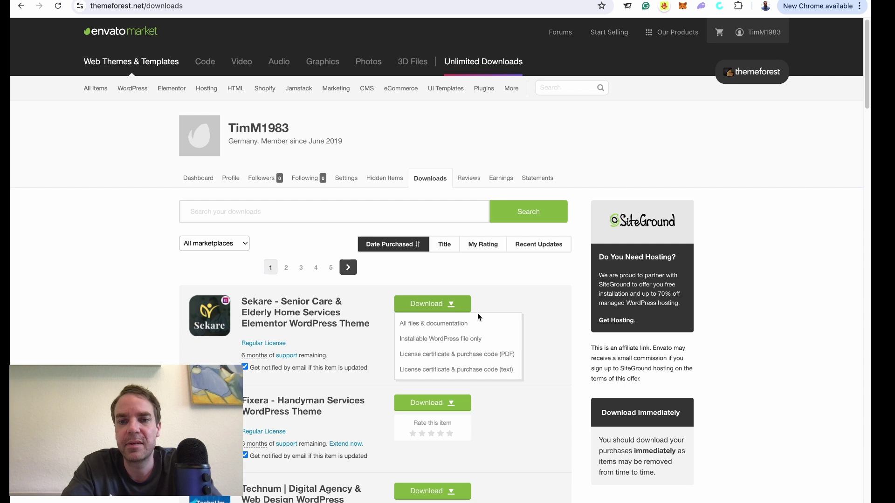
{"action": "left_click", "coordinate": [455, 324]}
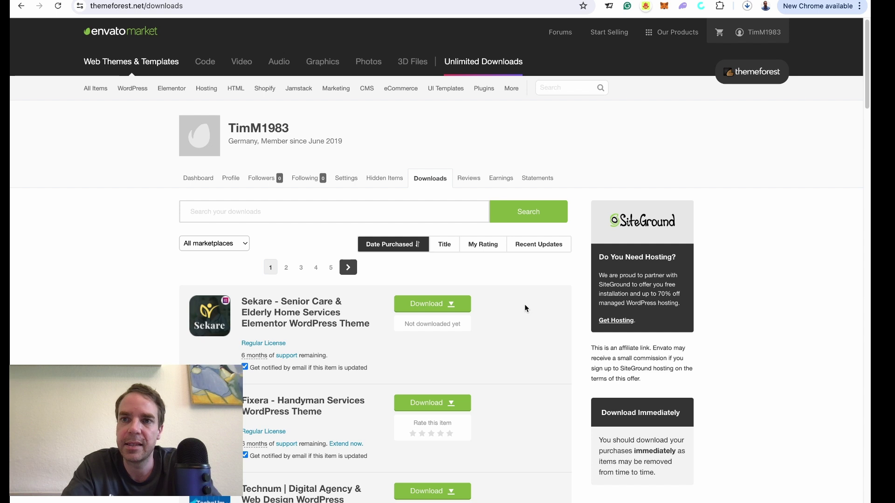
{"action": "left_click", "coordinate": [457, 304]}
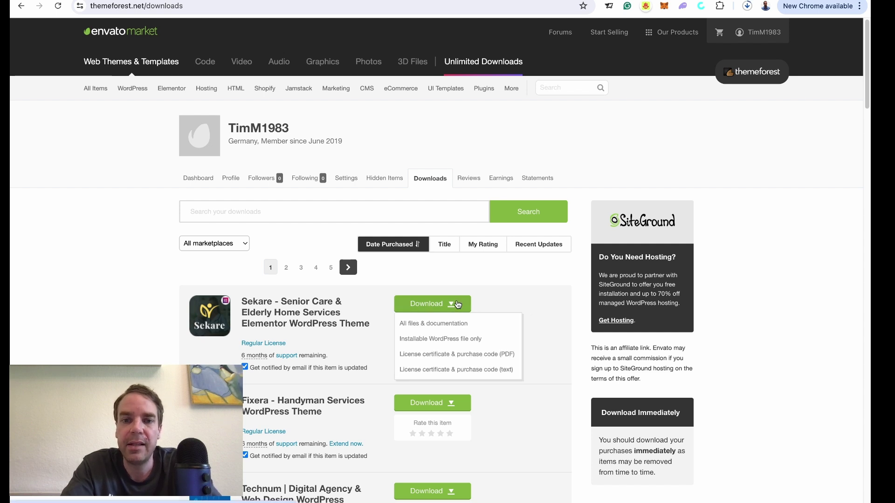
{"action": "left_click", "coordinate": [459, 358]}
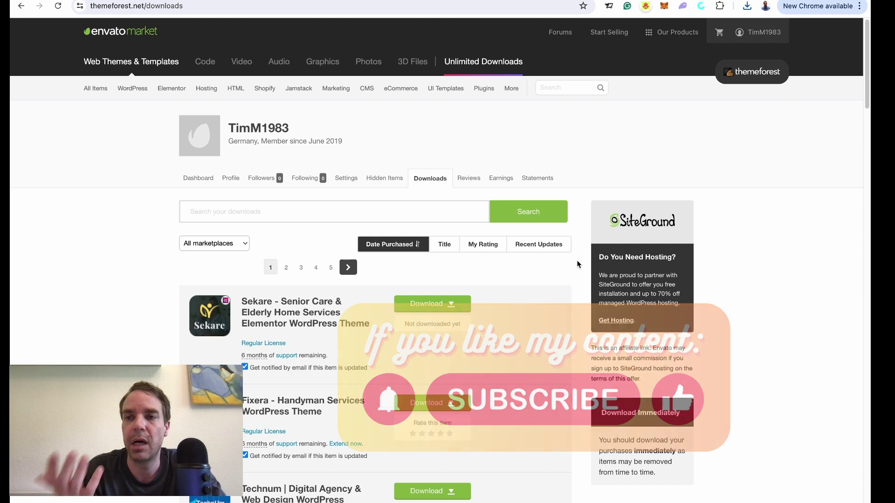
- Switch to Finder, minimise the OBS window, and move the downloaded Sekare theme ZIP and license PDF into the Wohnumbau folder
{"action": "key", "text": "super+Tab"}
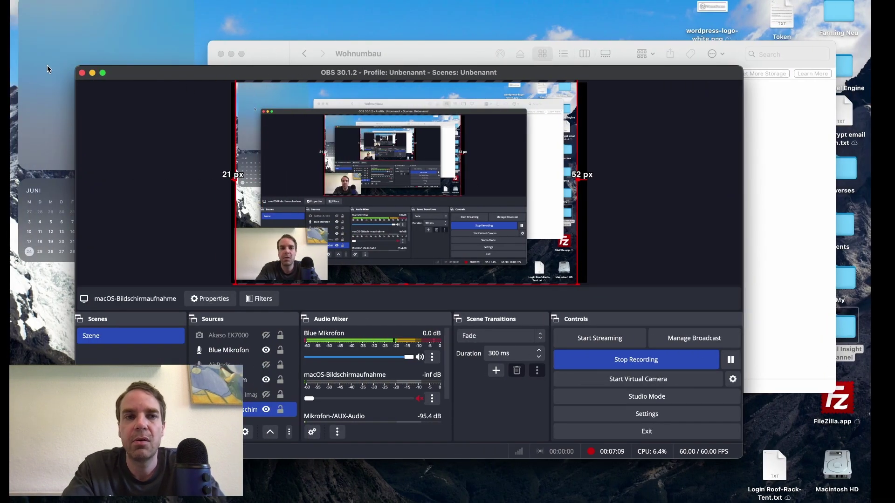
{"action": "left_click", "coordinate": [92, 73]}
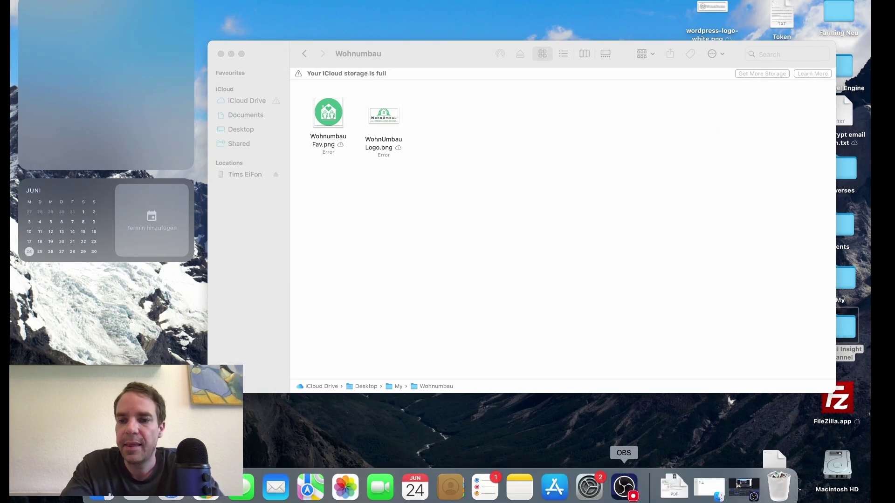
{"action": "left_click", "coordinate": [674, 487]}
{"action": "left_click_drag", "start_coordinate": [681, 421], "coordinate": [368, 208]}
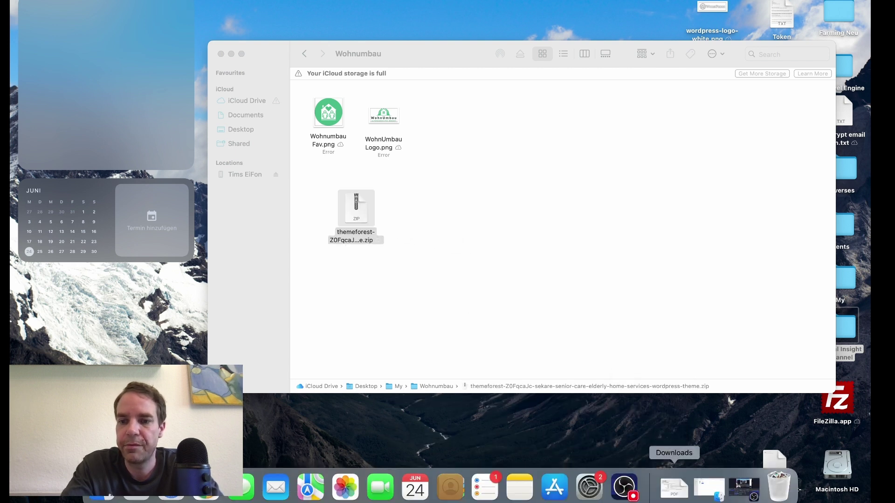
{"action": "left_click", "coordinate": [674, 487]}
{"action": "left_click_drag", "start_coordinate": [676, 441], "coordinate": [441, 210]}
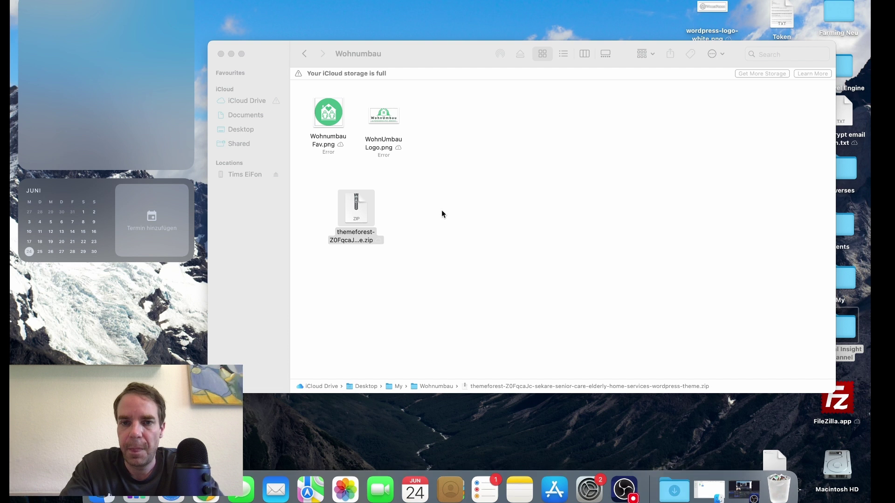
{"action": "left_click", "coordinate": [448, 296]}
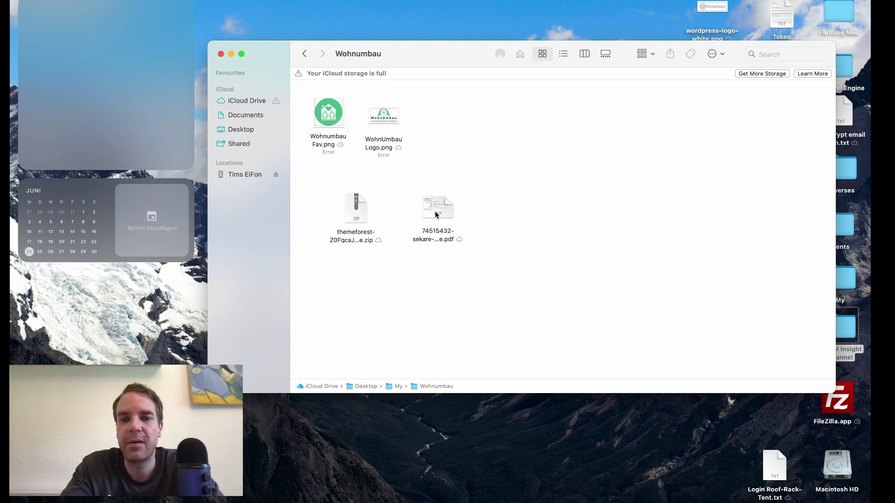
{"action": "left_click_drag", "start_coordinate": [437, 214], "coordinate": [442, 112]}
{"action": "left_click", "coordinate": [417, 225]}
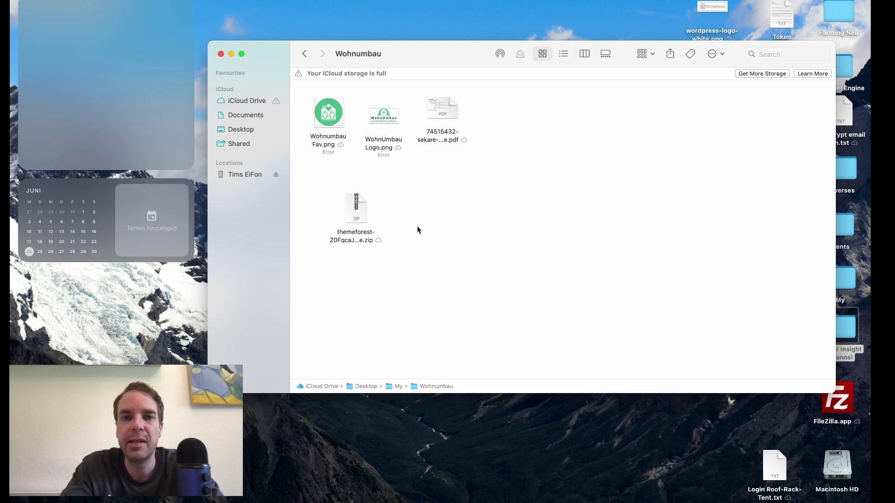
- Extract the Sekare theme ZIP archive inside the Wohnumbau folder
{"action": "left_click", "coordinate": [357, 210]}
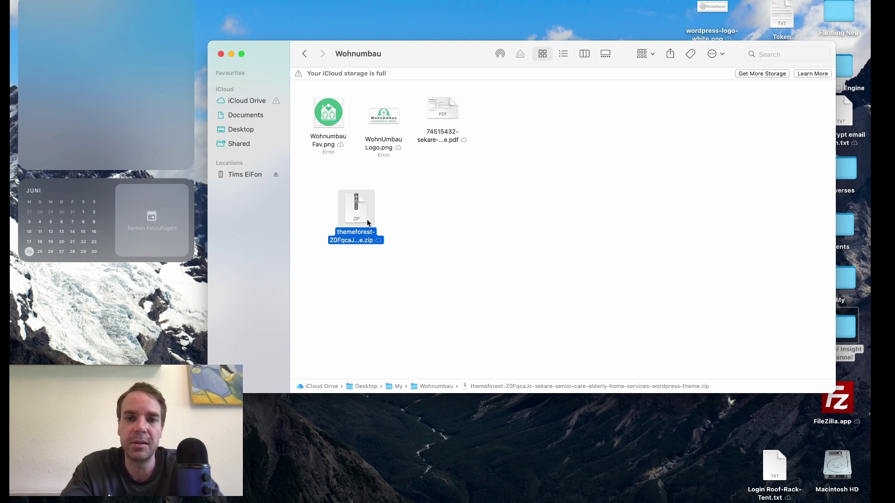
{"action": "right_click", "coordinate": [359, 204]}
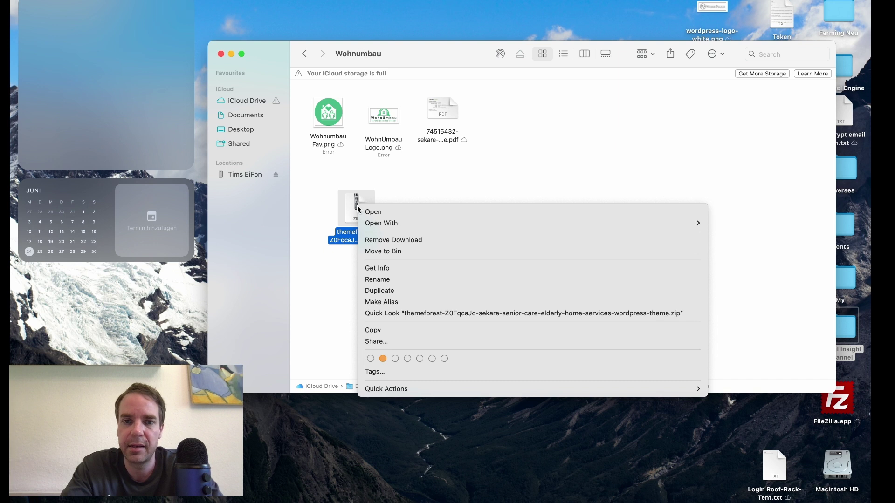
{"action": "mouse_move", "coordinate": [393, 225]}
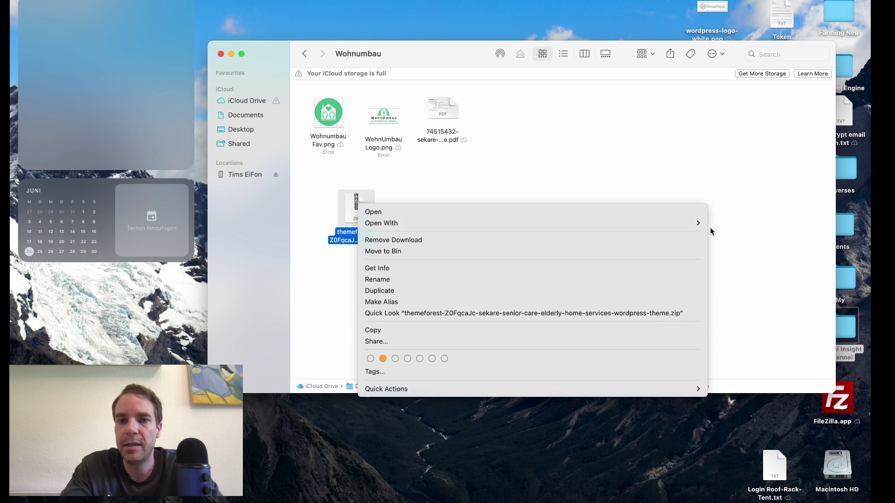
{"action": "left_click", "coordinate": [737, 227]}
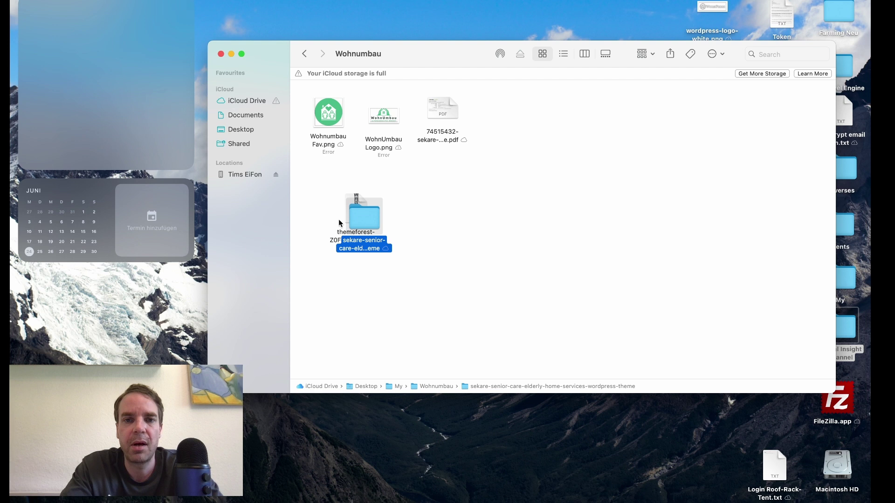
- Place the extracted Sekare theme folder beside the ZIP archive in Wohnumbau and open it
{"action": "left_click_drag", "start_coordinate": [362, 217], "coordinate": [417, 213]}
{"action": "left_click", "coordinate": [505, 238]}
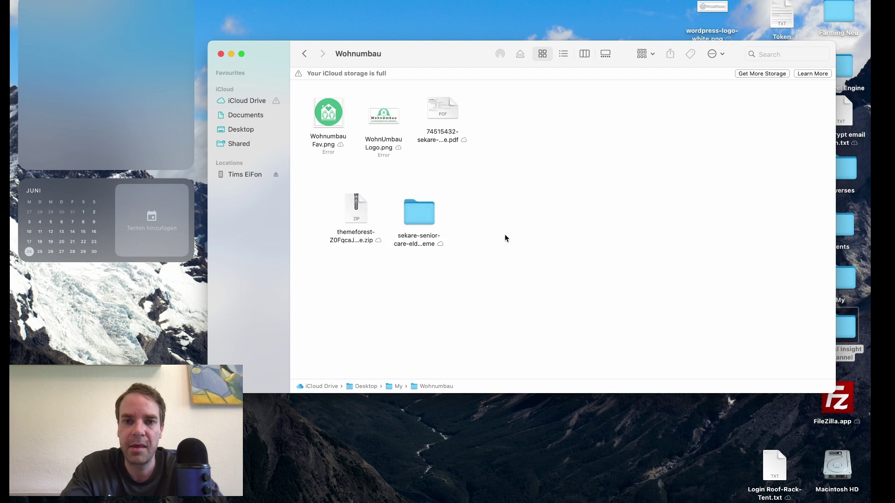
{"action": "double_click", "coordinate": [430, 215]}
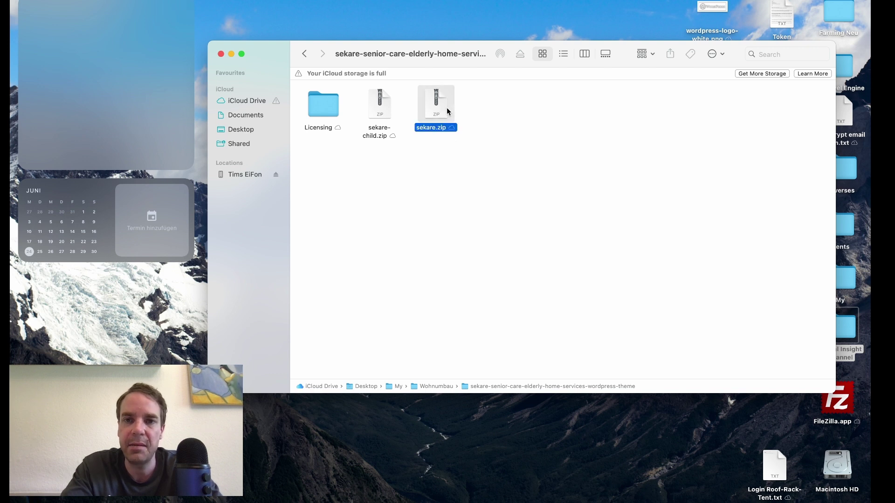
- Space sekare-child.zip and sekare.zip apart in the extracted theme folder and check which archives it contains
{"action": "left_click_drag", "start_coordinate": [381, 108], "coordinate": [394, 105]}
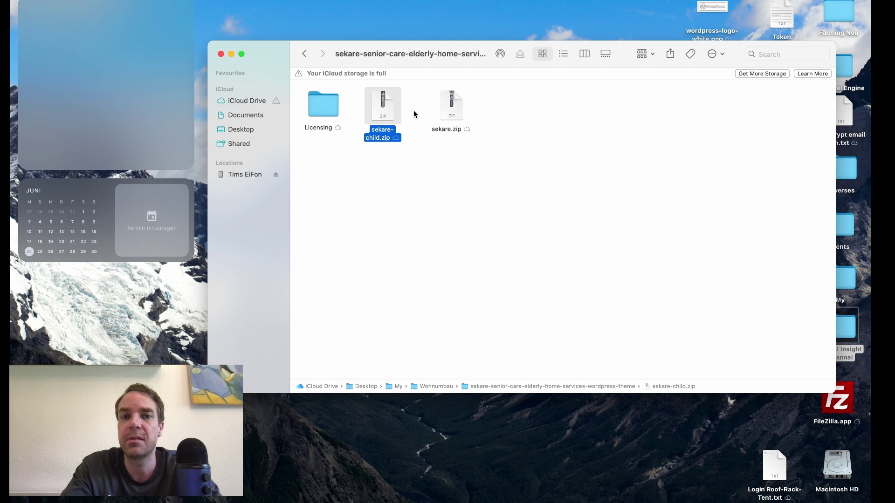
{"action": "left_click", "coordinate": [478, 141]}
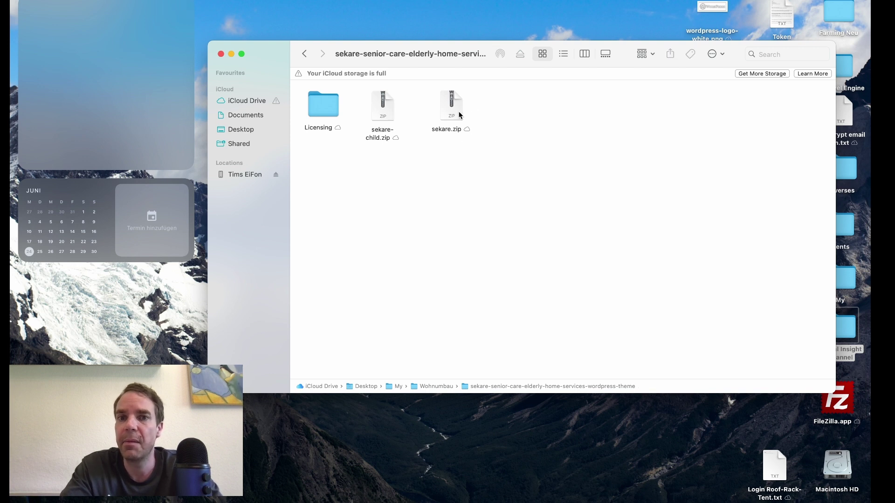
{"action": "left_click", "coordinate": [460, 114]}
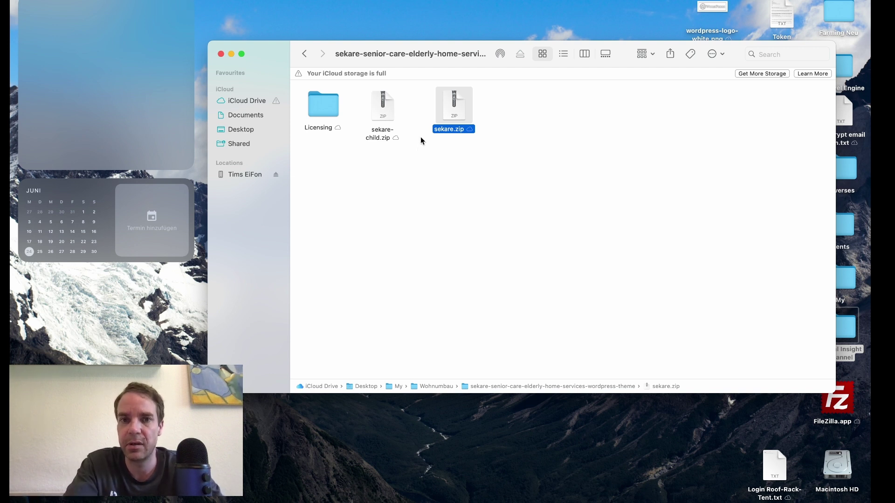
{"action": "left_click", "coordinate": [561, 249]}
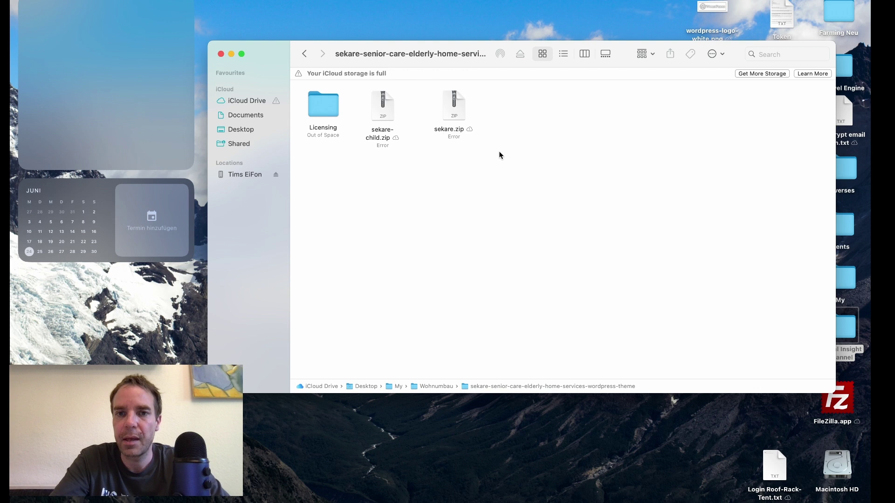
{"action": "left_click", "coordinate": [471, 135]}
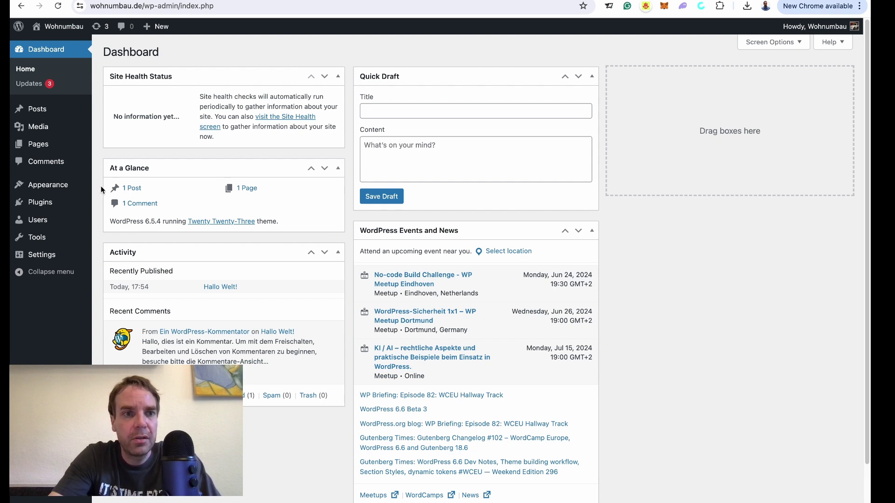
- In the Wohnumbau site's WordPress admin, delete the installed Twenty Twenty-One theme
{"action": "mouse_move", "coordinate": [49, 185]}
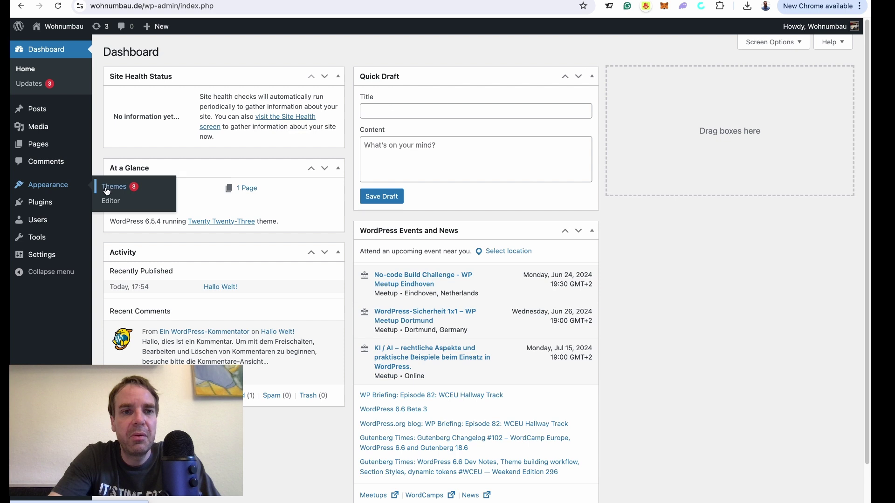
{"action": "left_click", "coordinate": [109, 189]}
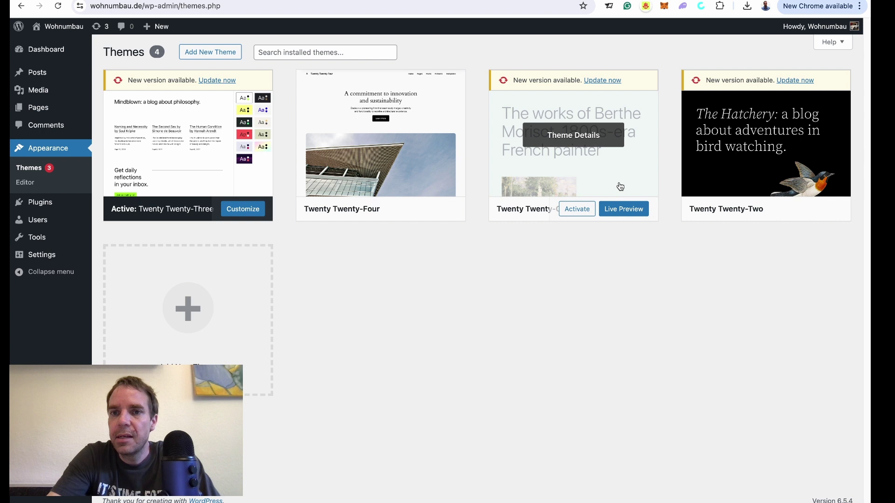
{"action": "left_click", "coordinate": [620, 185]}
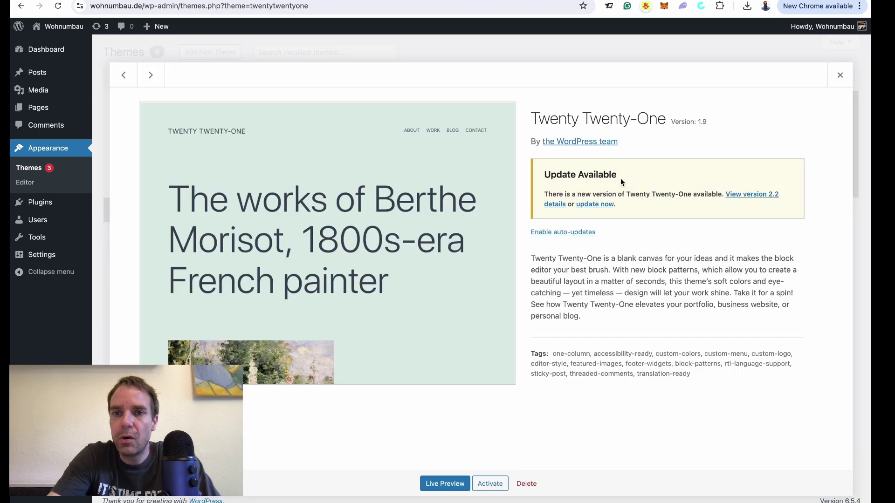
{"action": "left_click", "coordinate": [529, 483]}
{"action": "left_click", "coordinate": [515, 88]}
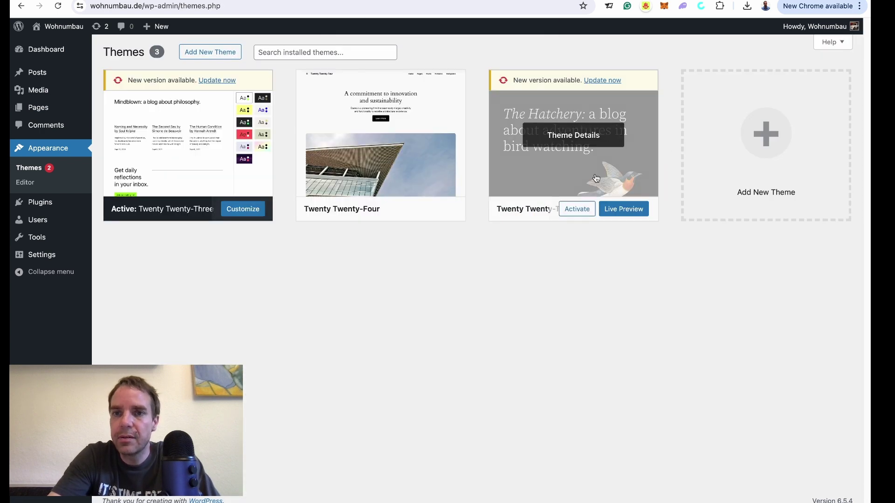
- Delete the Twenty Twenty-Two theme from the installed themes
{"action": "left_click", "coordinate": [595, 177]}
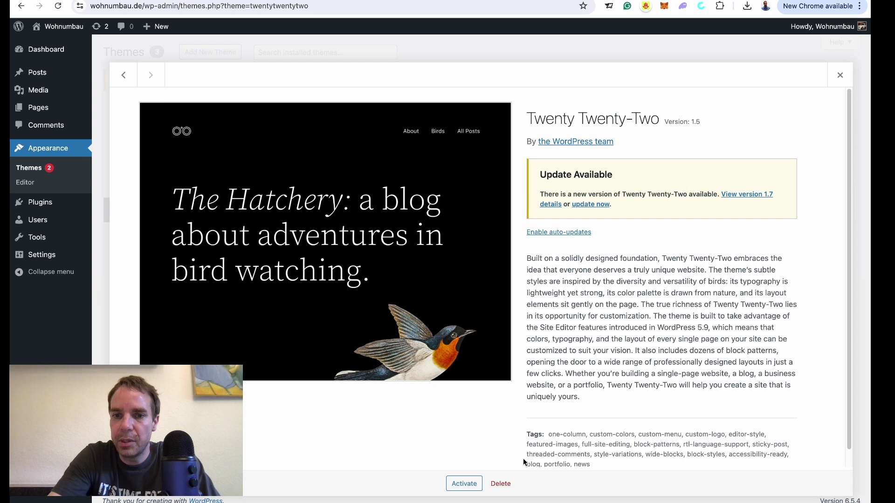
{"action": "left_click", "coordinate": [509, 485]}
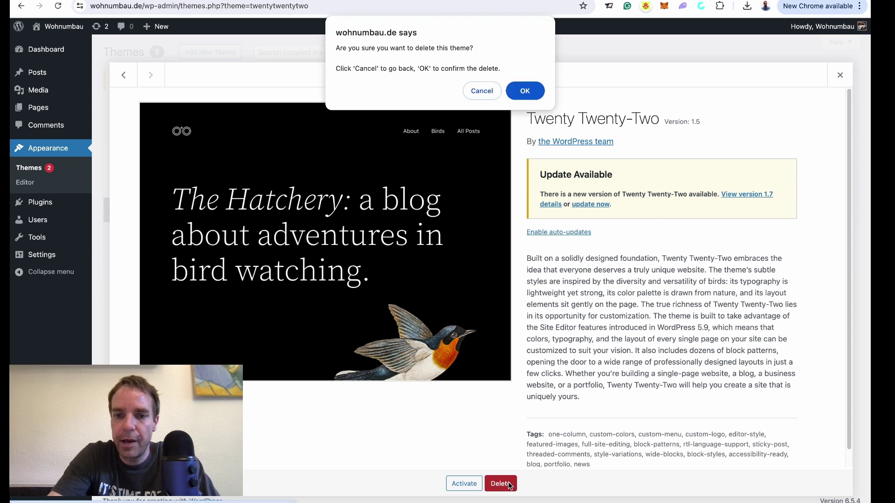
{"action": "left_click", "coordinate": [526, 90]}
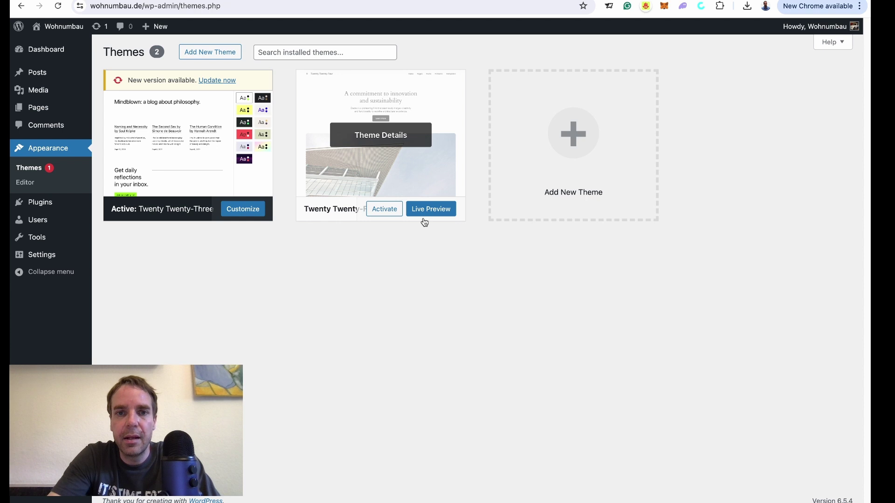
- Add a new theme by upload, choosing sekare.zip from the sekare-senior-care-elderly-home-services-wordpress-theme folder inside Wohnumbau
{"action": "mouse_move", "coordinate": [360, 204]}
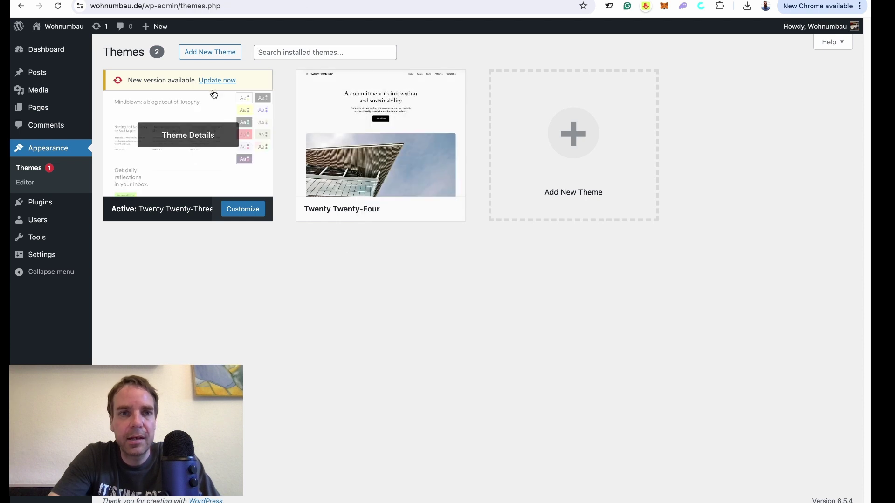
{"action": "left_click", "coordinate": [213, 56]}
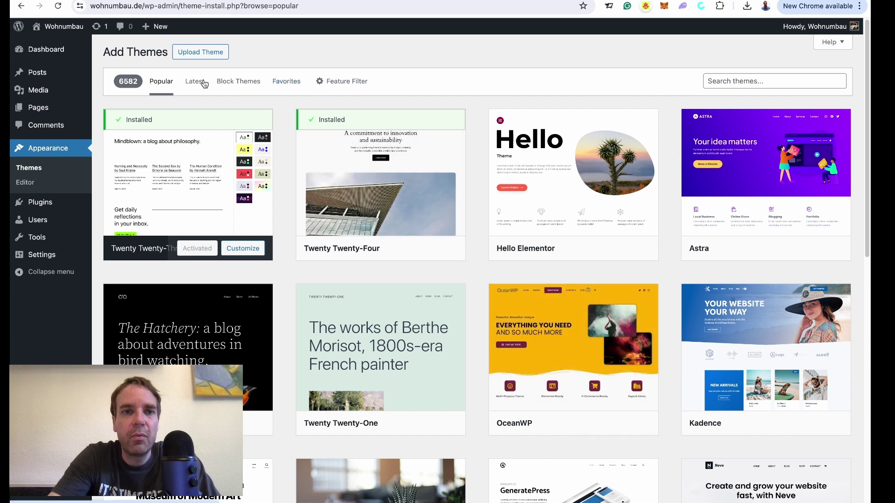
{"action": "left_click", "coordinate": [198, 53]}
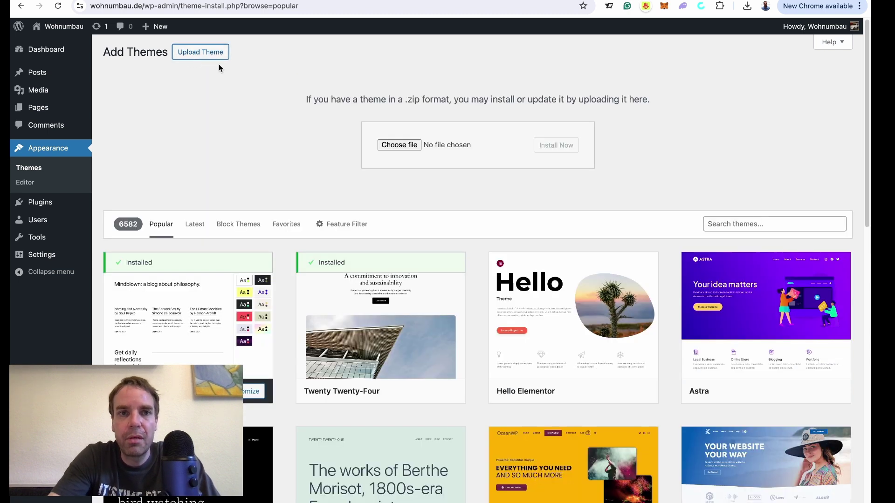
{"action": "left_click", "coordinate": [394, 145]}
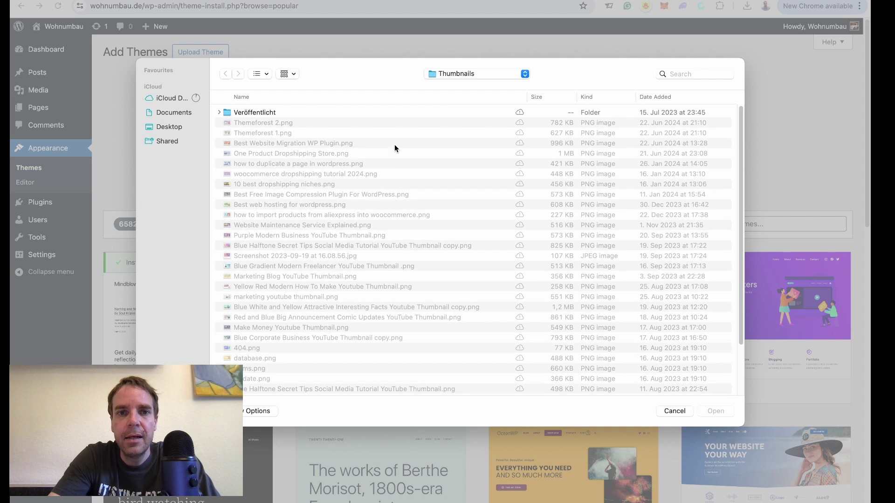
{"action": "left_click", "coordinate": [470, 75]}
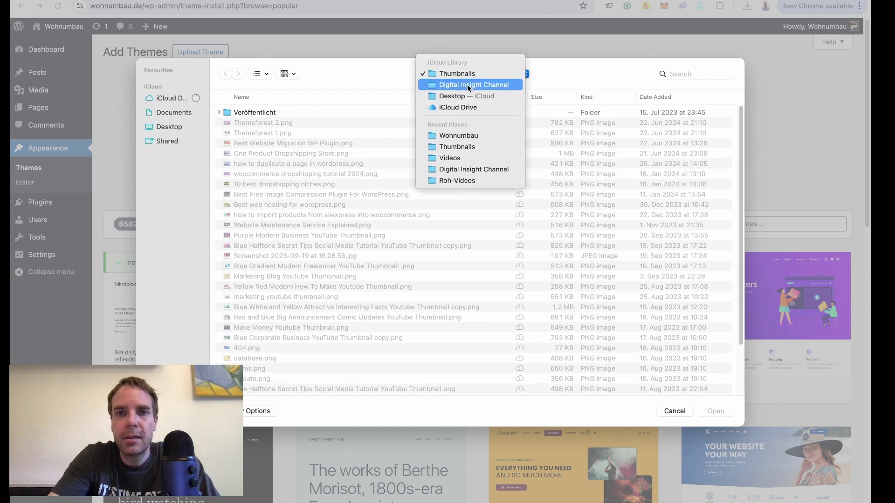
{"action": "left_click", "coordinate": [479, 136]}
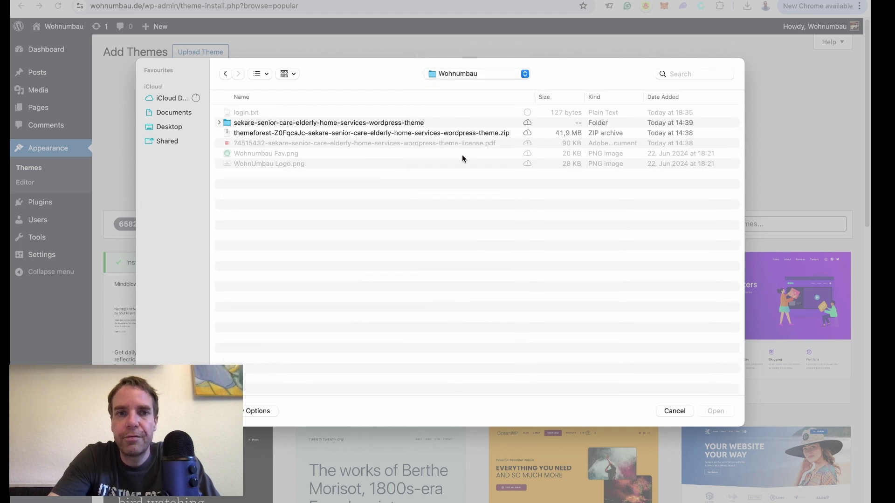
{"action": "double_click", "coordinate": [258, 124]}
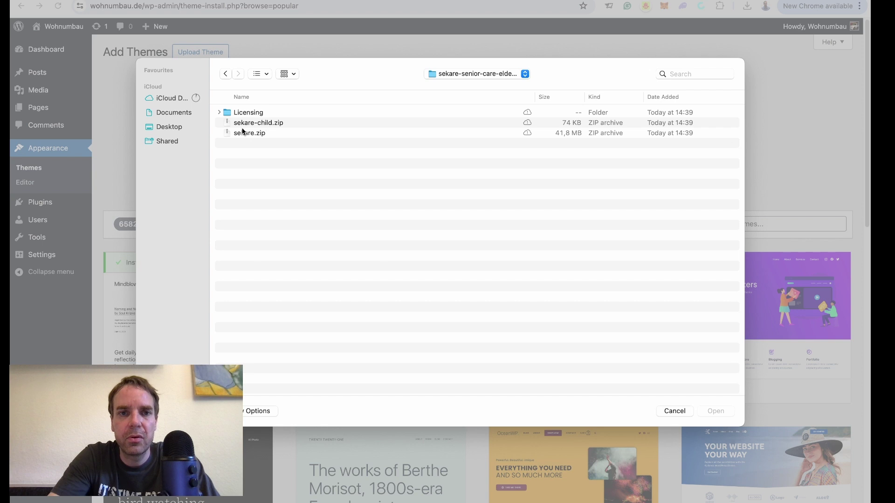
{"action": "left_click", "coordinate": [254, 135]}
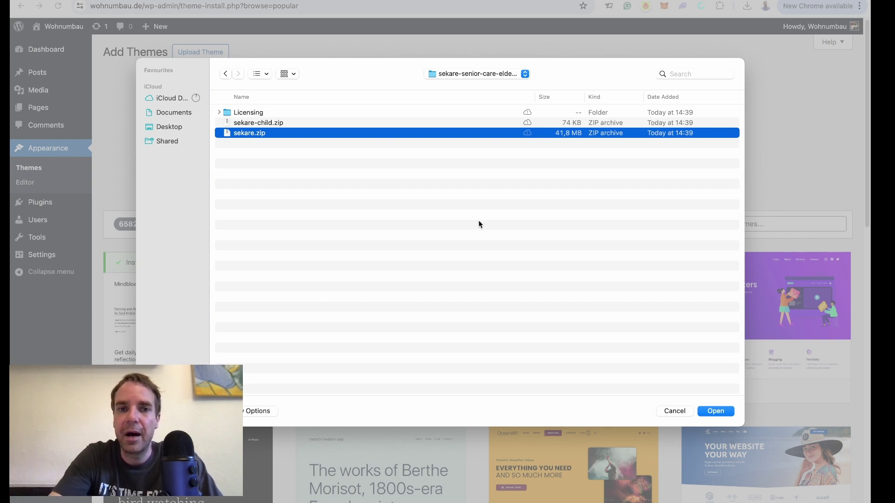
{"action": "left_click", "coordinate": [715, 411]}
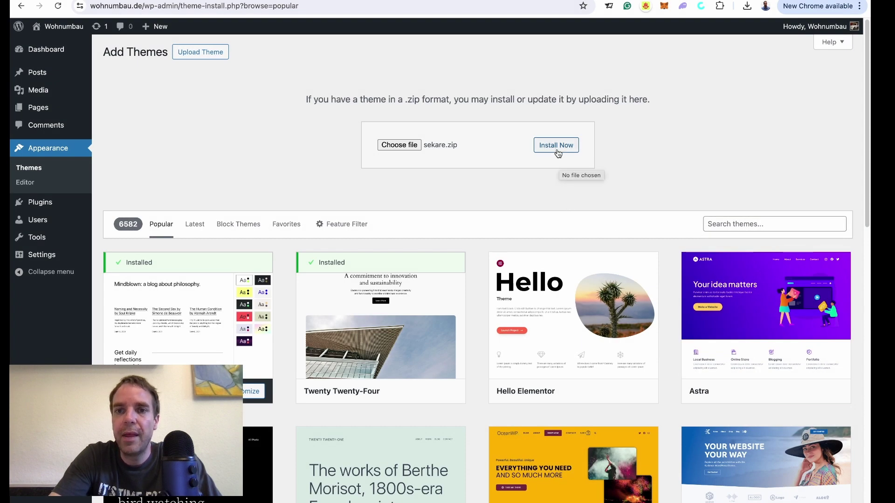
- Install the theme from the chosen sekare.zip and activate it
{"action": "left_click", "coordinate": [556, 146]}
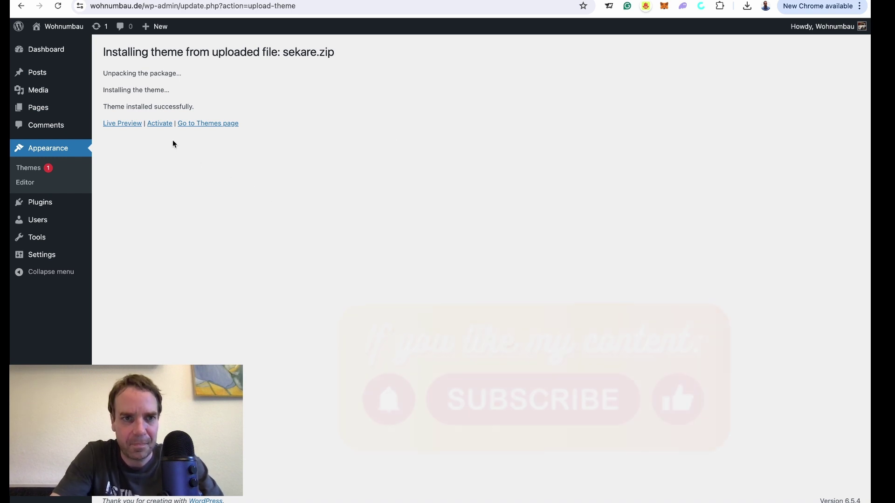
{"action": "left_click", "coordinate": [163, 126]}
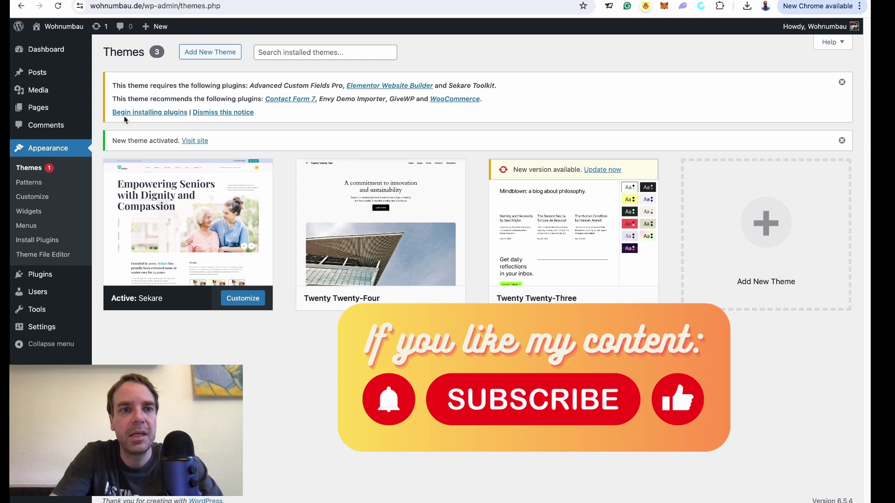
- Install all of the Sekare theme's required and recommended plugins with one bulk Install action
{"action": "left_click", "coordinate": [141, 115]}
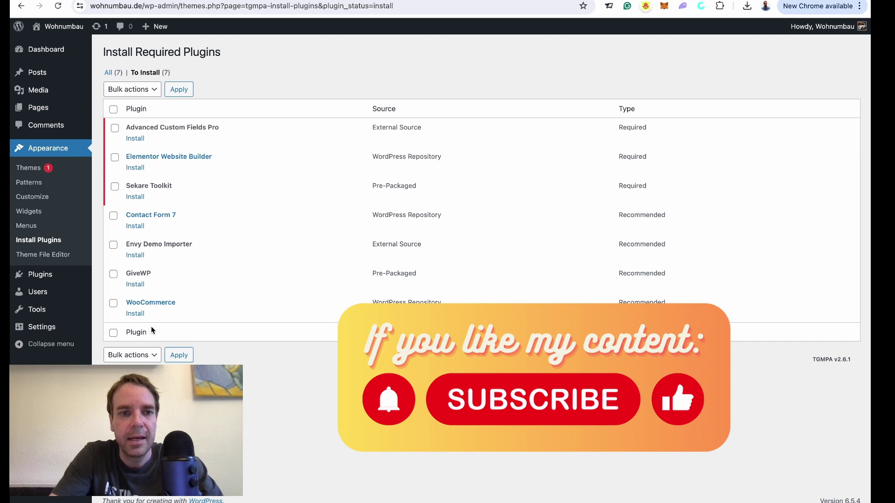
{"action": "left_click", "coordinate": [113, 333]}
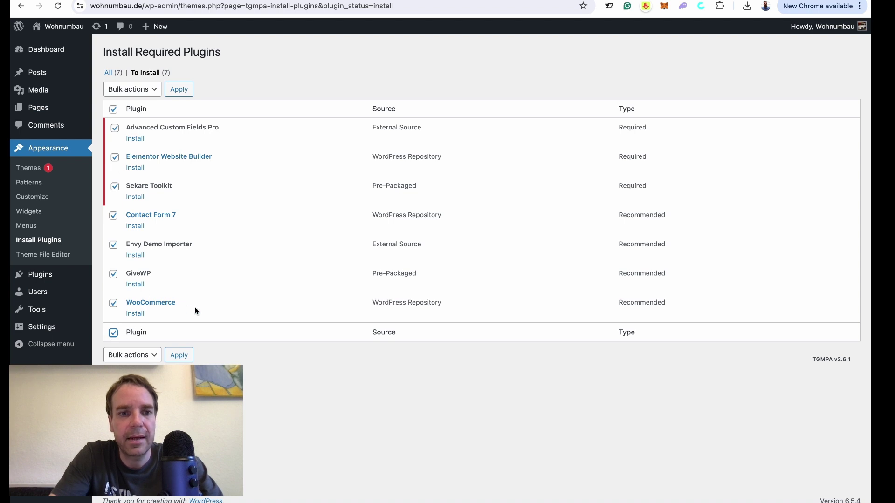
{"action": "left_click", "coordinate": [154, 355]}
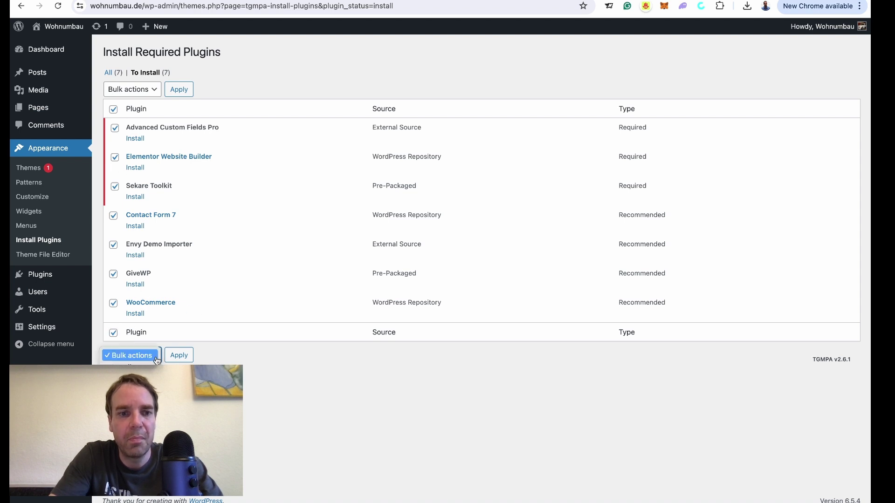
{"action": "left_click", "coordinate": [129, 366]}
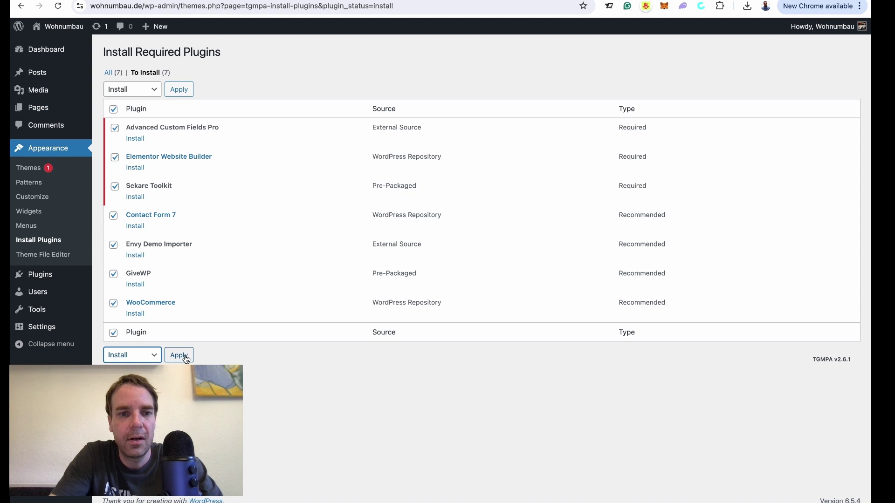
{"action": "left_click", "coordinate": [184, 357]}
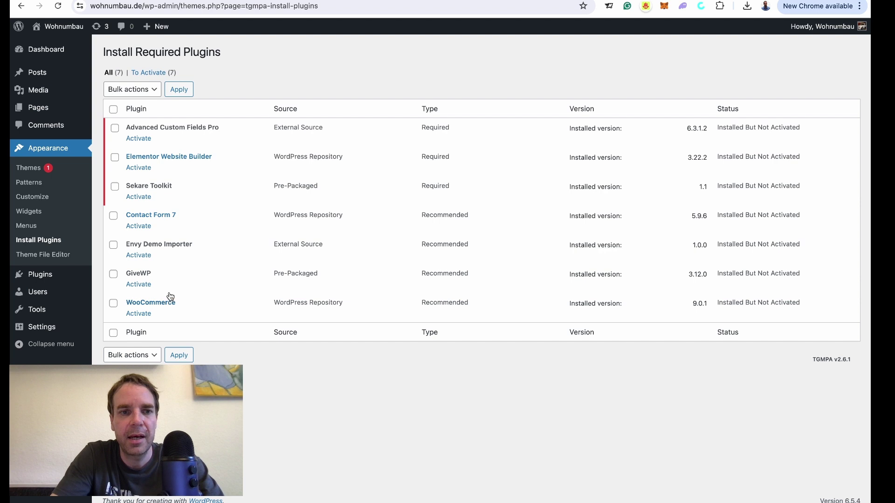
- Select all the installed theme plugins and activate them with one bulk action
{"action": "left_click", "coordinate": [113, 333]}
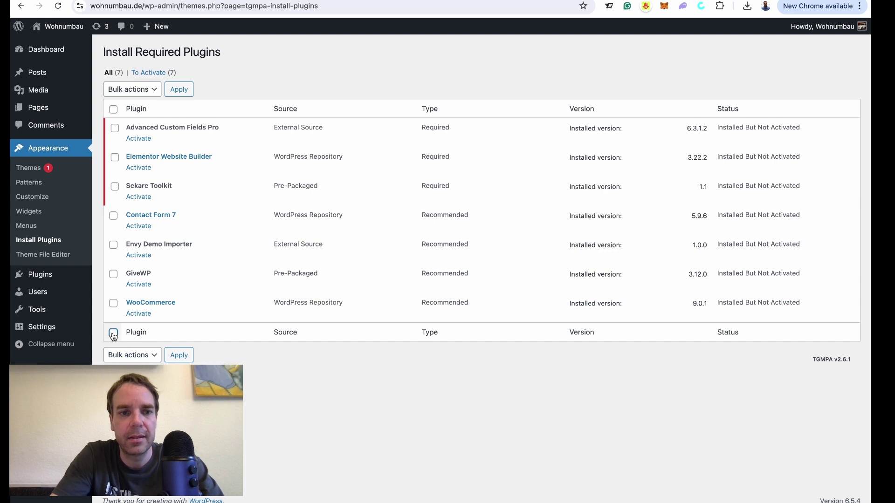
{"action": "left_click", "coordinate": [138, 356]}
{"action": "left_click", "coordinate": [136, 369]}
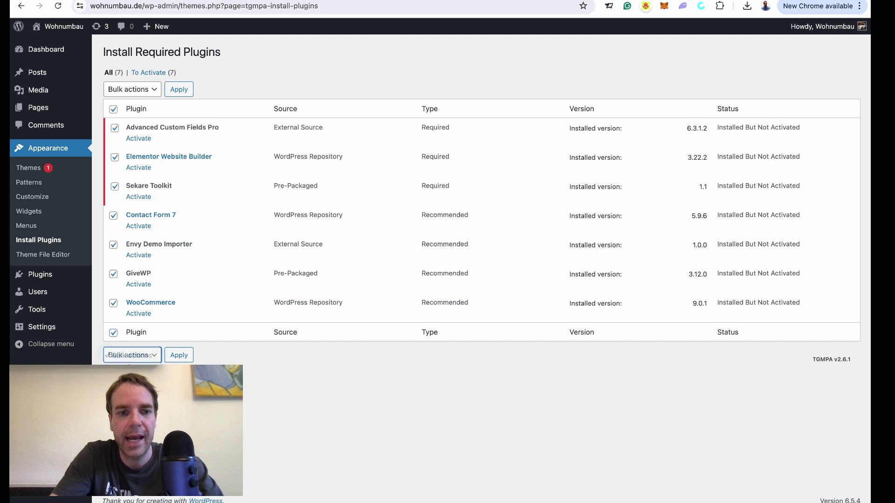
{"action": "left_click", "coordinate": [185, 358]}
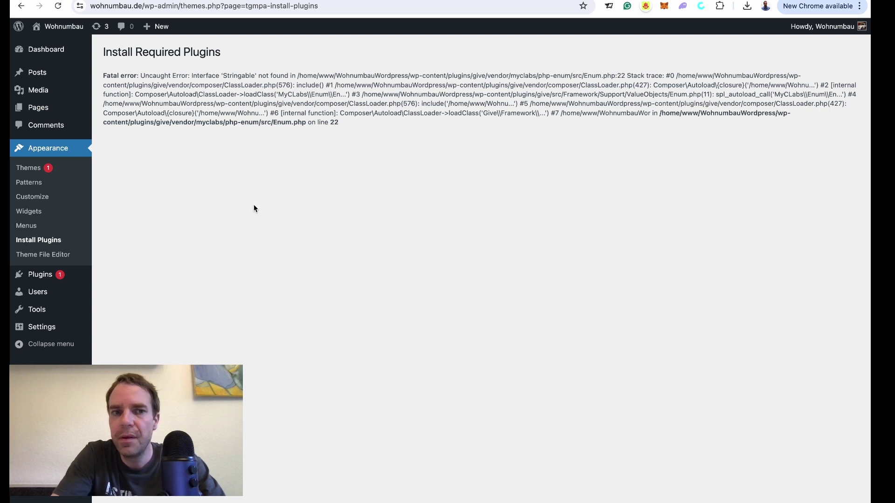
- Try twice to activate the recommended GiveWP plugin from the theme's list of inactive plugins
{"action": "left_click", "coordinate": [45, 279]}
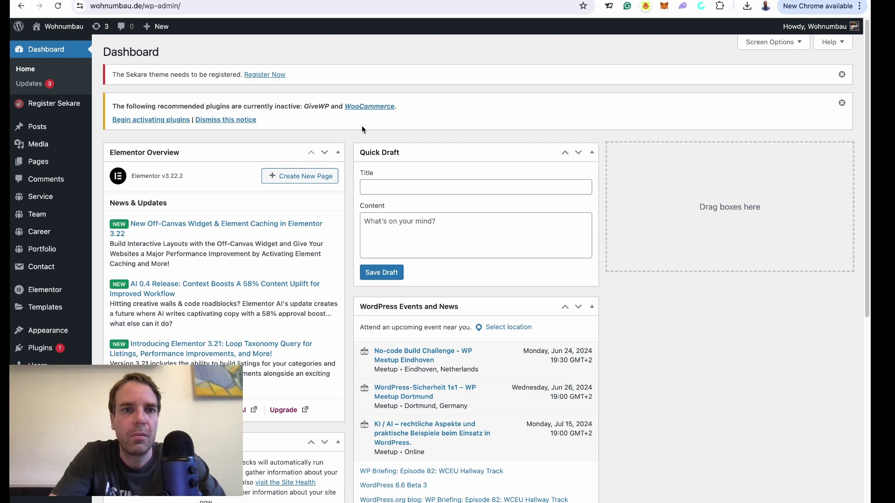
{"action": "left_click", "coordinate": [156, 120]}
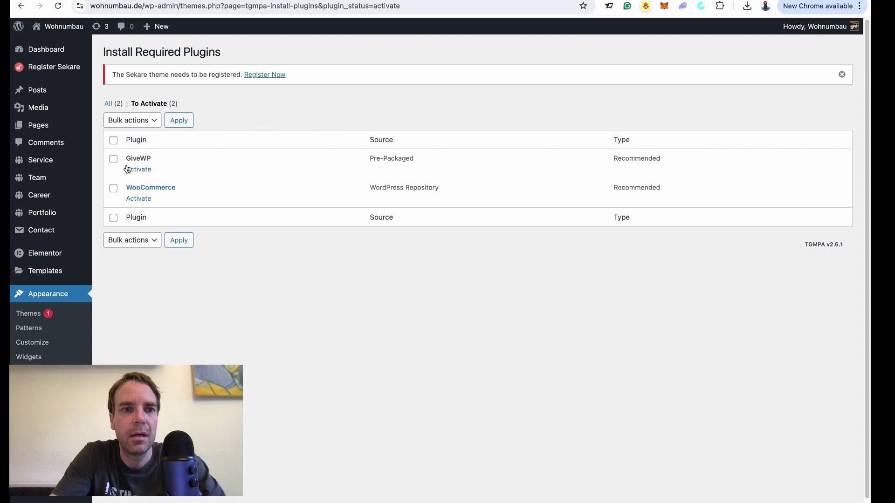
{"action": "left_click", "coordinate": [144, 170]}
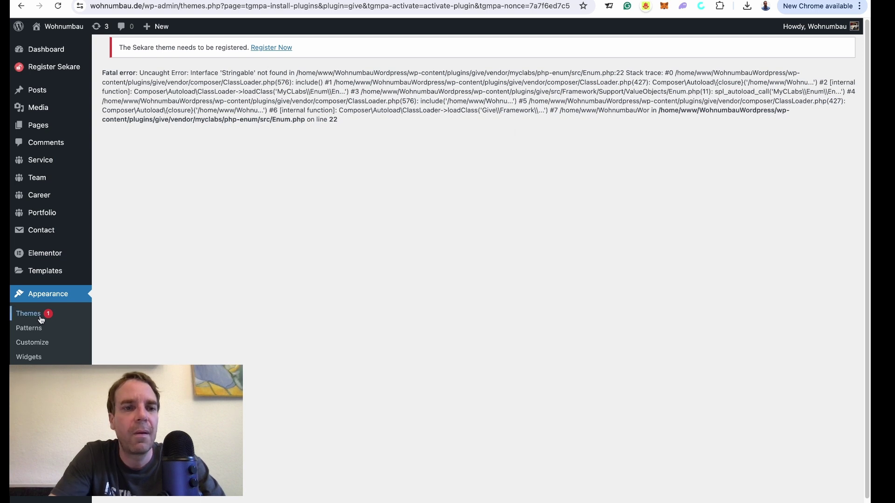
{"action": "left_click", "coordinate": [44, 54]}
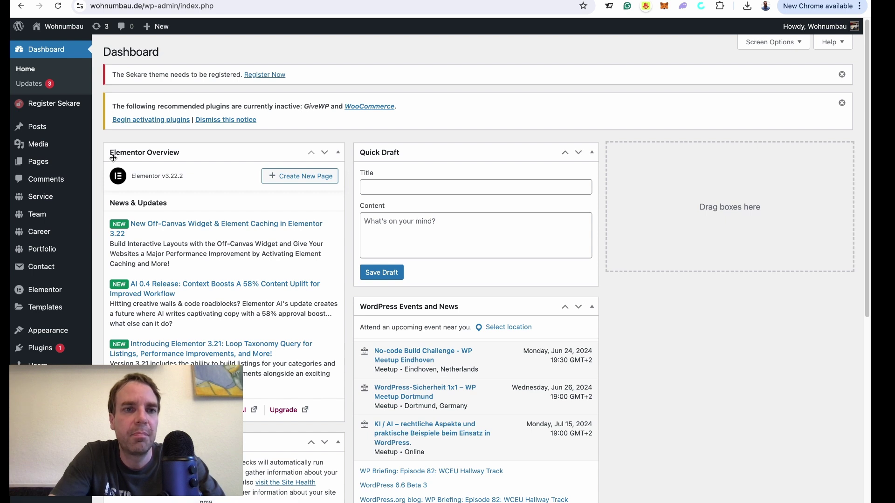
{"action": "left_click", "coordinate": [136, 121]}
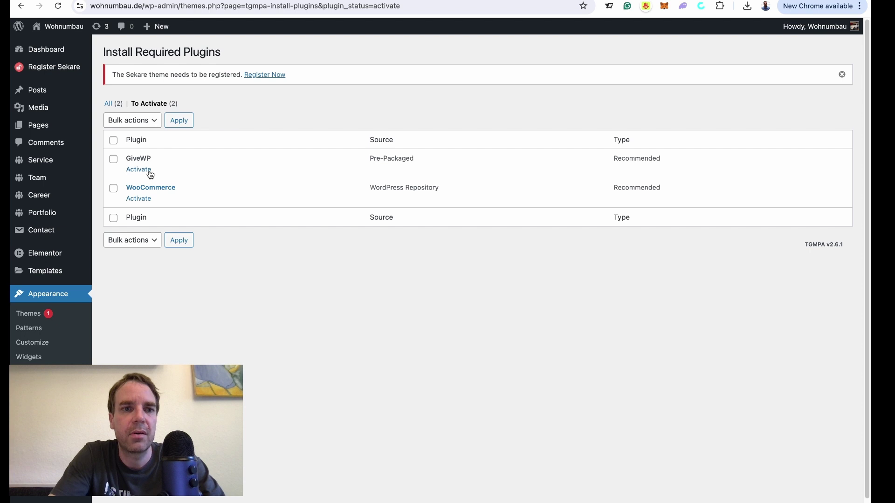
{"action": "left_click", "coordinate": [142, 172]}
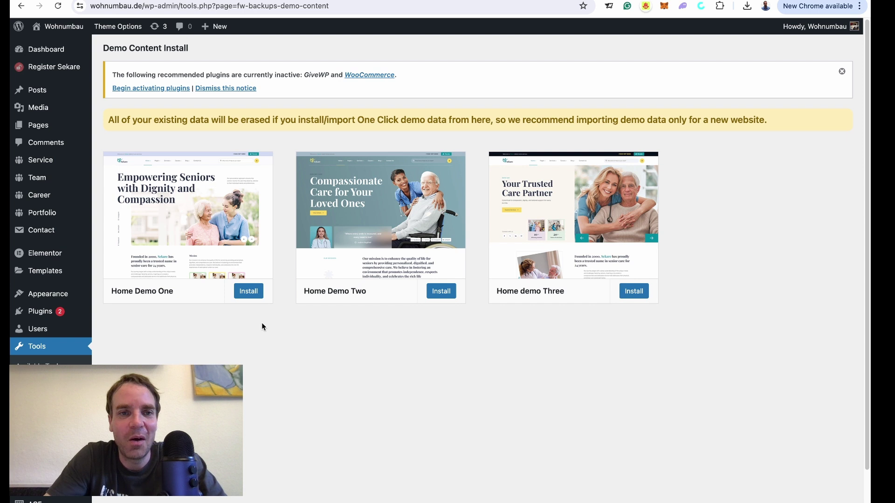
- Install the Home Demo One demo content and accept the deletion of all existing website data
{"action": "mouse_move", "coordinate": [218, 215]}
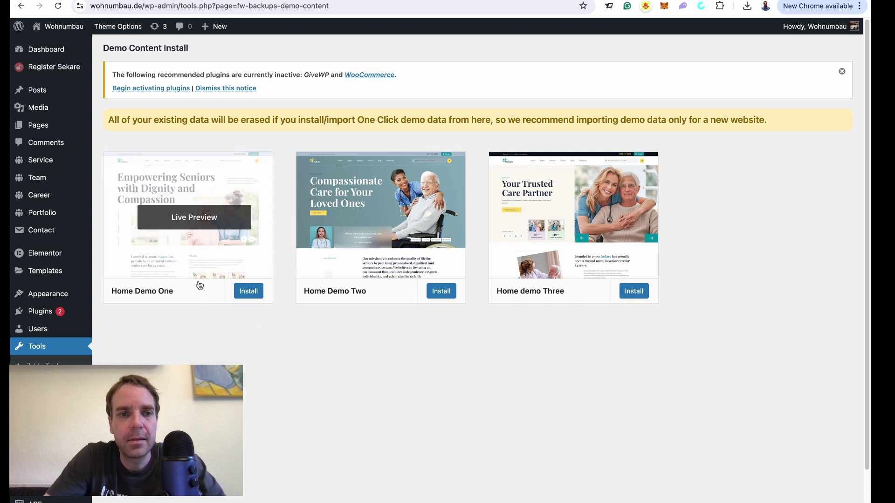
{"action": "left_click", "coordinate": [250, 292]}
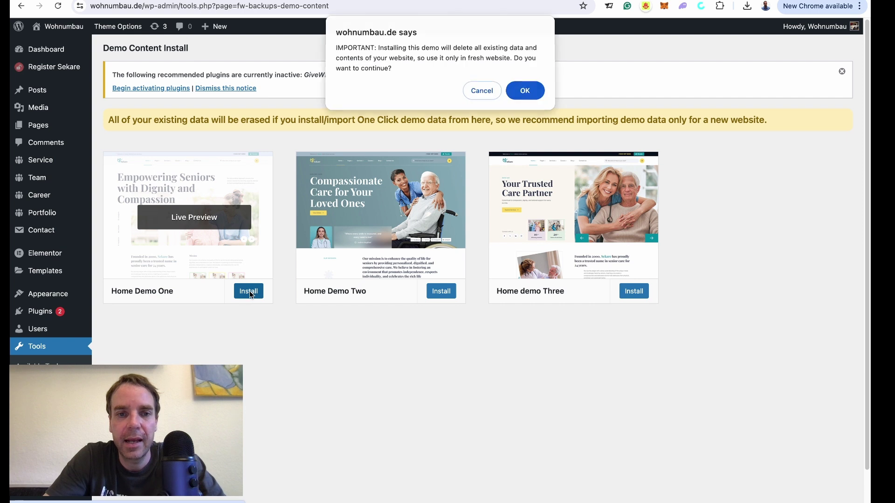
{"action": "left_click", "coordinate": [525, 90]}
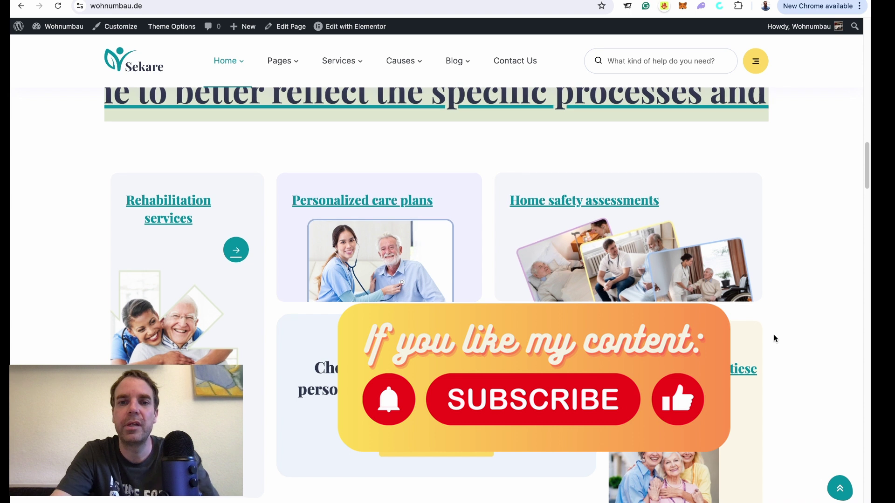
- Review the Wohnumbau homepage's imported demo sections, from the care approach and services to the medical specialist team
{"action": "scroll", "coordinate": [774, 338], "scroll_direction": "up", "scroll_amount": 10}
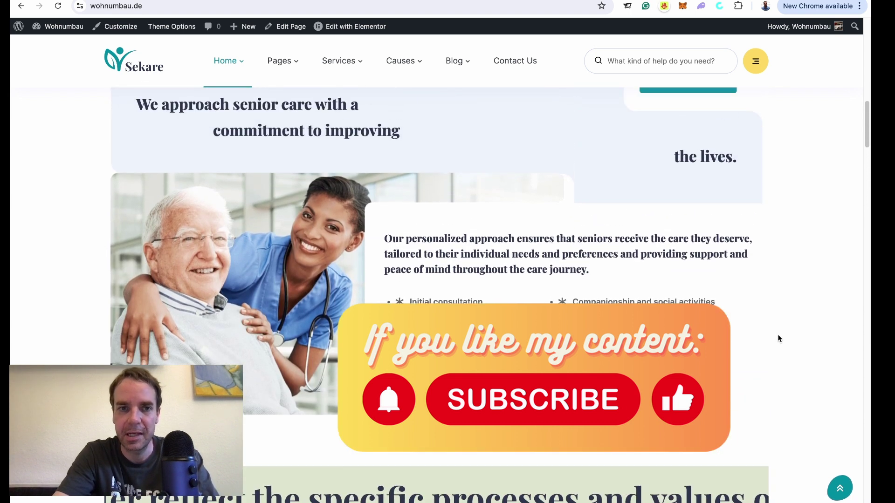
{"action": "scroll", "coordinate": [778, 335], "scroll_direction": "up", "scroll_amount": 3}
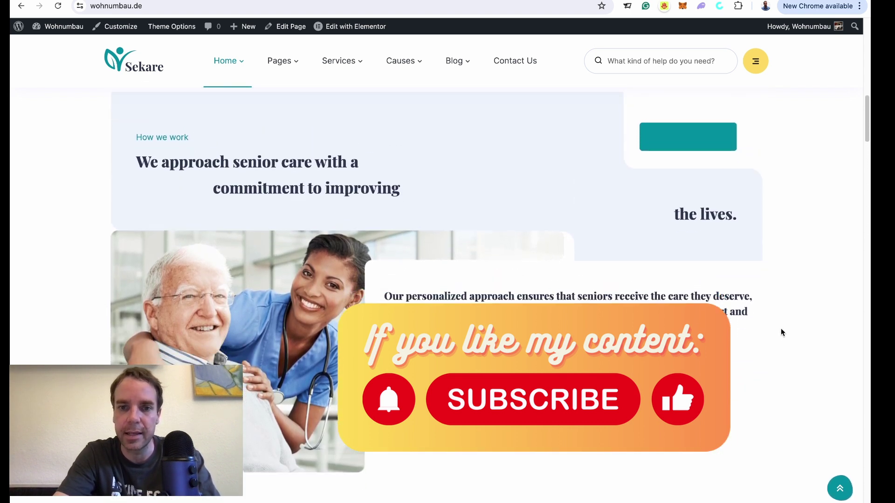
{"action": "scroll", "coordinate": [781, 329], "scroll_direction": "down", "scroll_amount": 3}
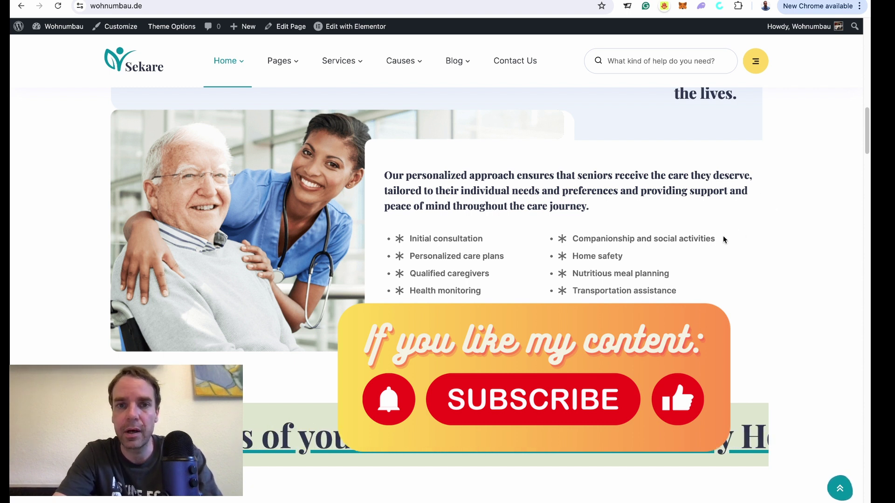
{"action": "scroll", "coordinate": [777, 272], "scroll_direction": "down", "scroll_amount": 10}
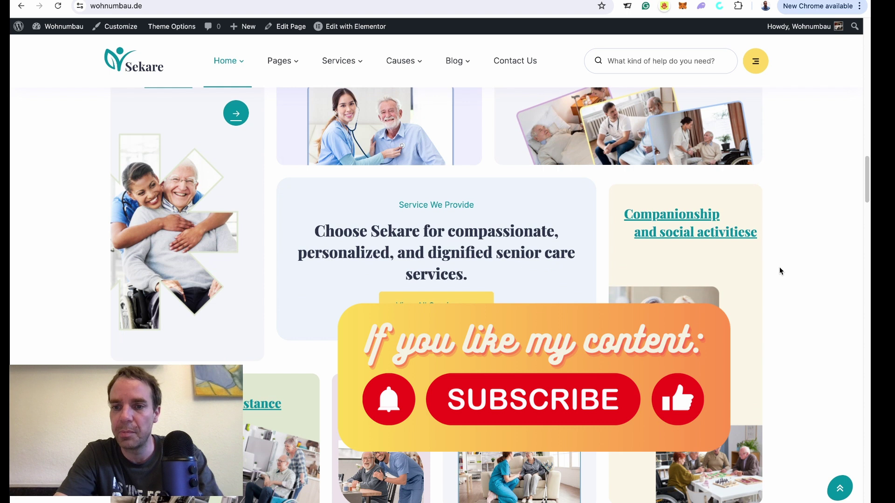
{"action": "scroll", "coordinate": [779, 266], "scroll_direction": "down", "scroll_amount": 15}
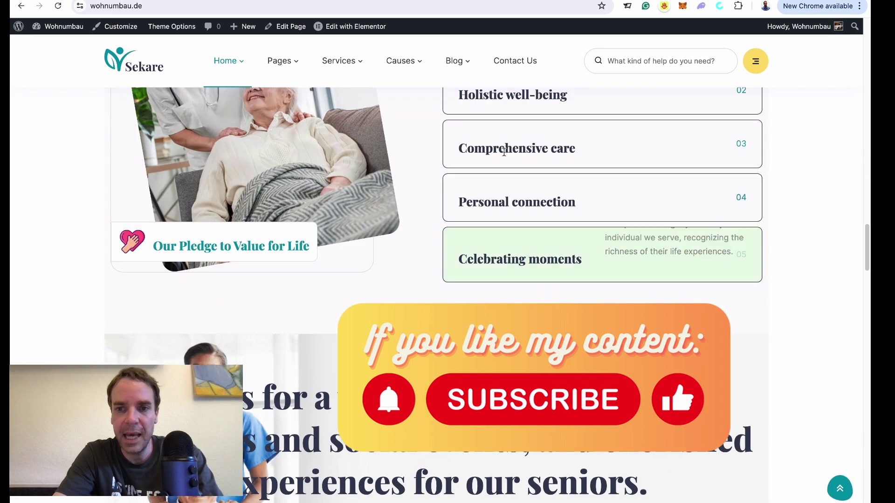
{"action": "scroll", "coordinate": [644, 194], "scroll_direction": "down", "scroll_amount": 8}
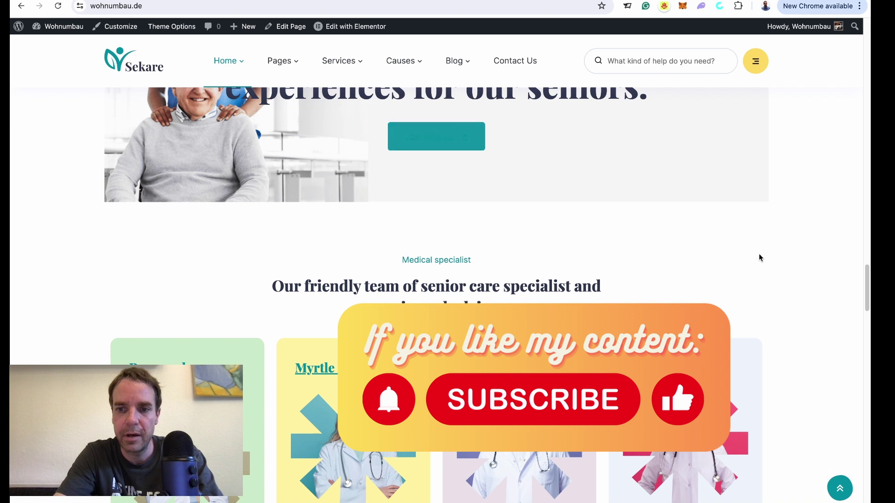
{"action": "scroll", "coordinate": [769, 394], "scroll_direction": "down", "scroll_amount": 5}
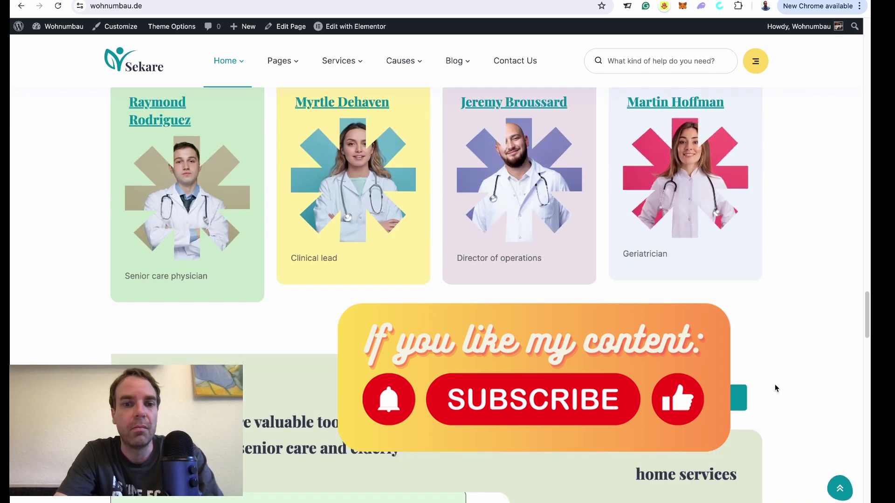